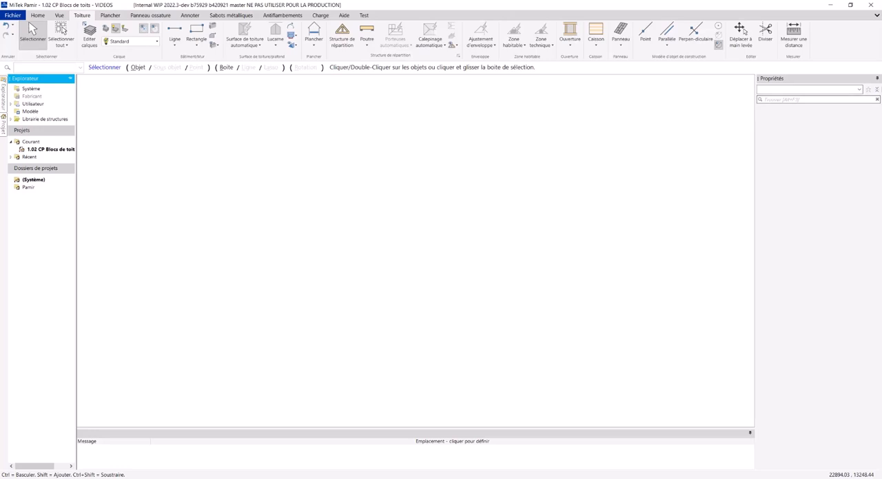
Set the properties panel to hide automatically so the drawing area is wider.
click(878, 79)
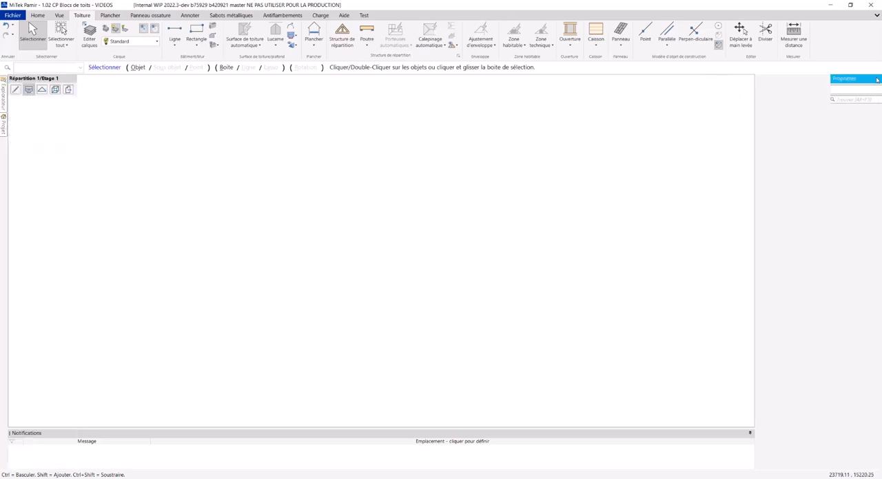
click(879, 97)
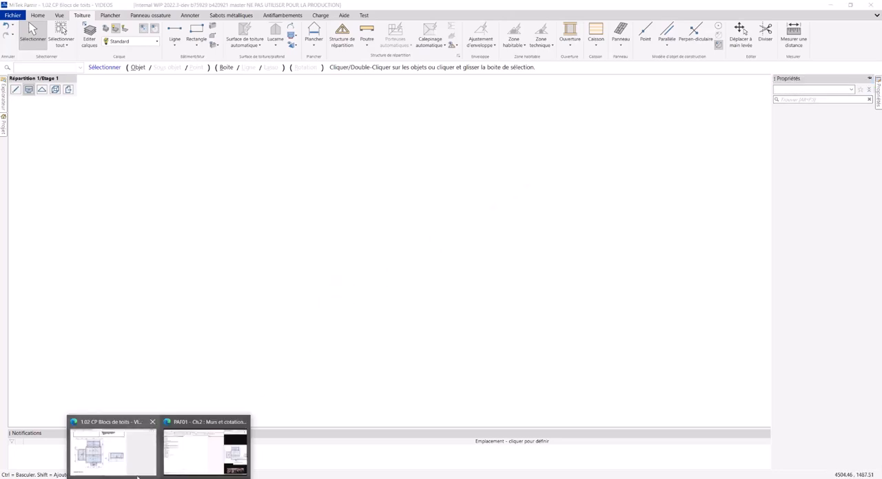
Switch to the browser, copy the dimensioned roof plan image from the support article, and return to MiTek Pamir.
click(124, 466)
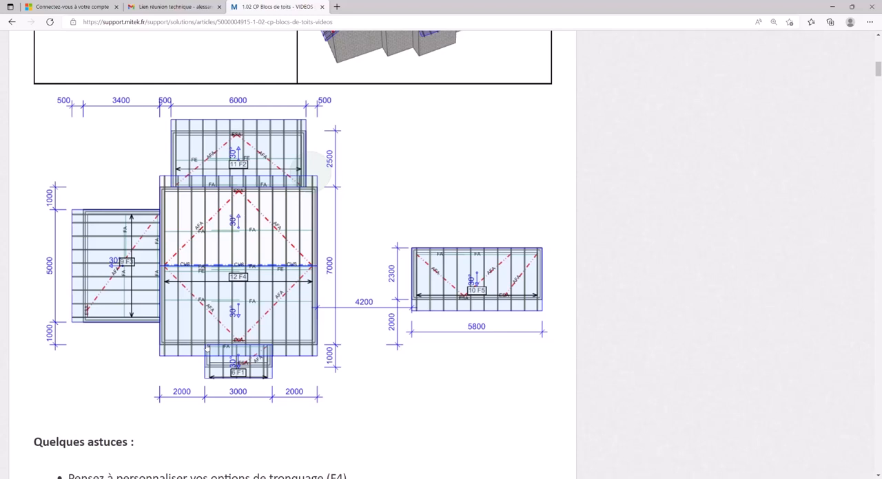
right_click(224, 286)
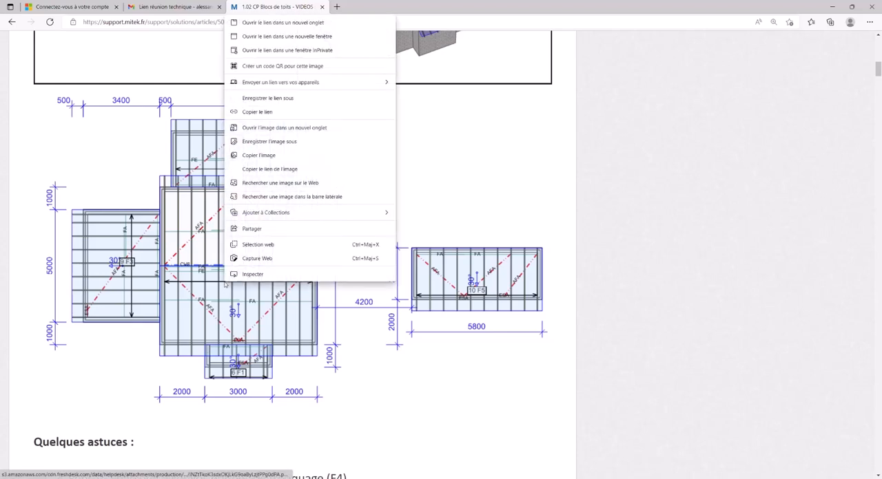
click(272, 156)
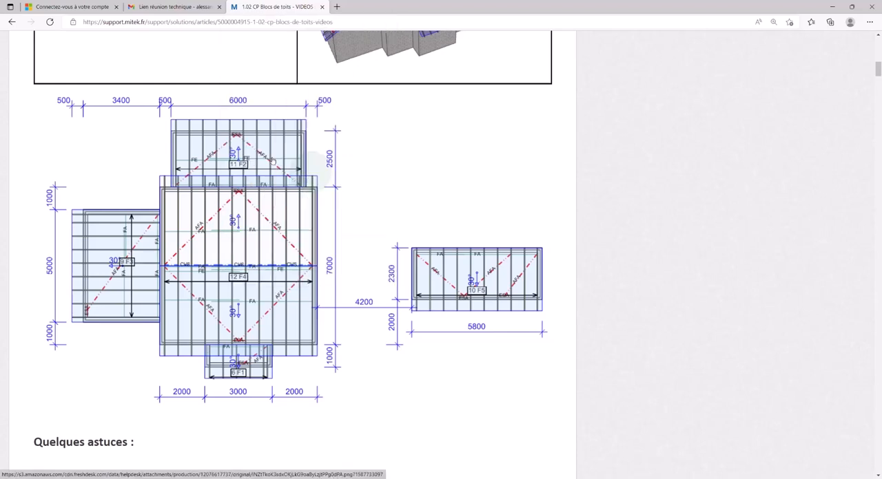
click(832, 7)
Paste the copied roof plan image into the floor layout and place it as a drawing reference.
right_click(307, 258)
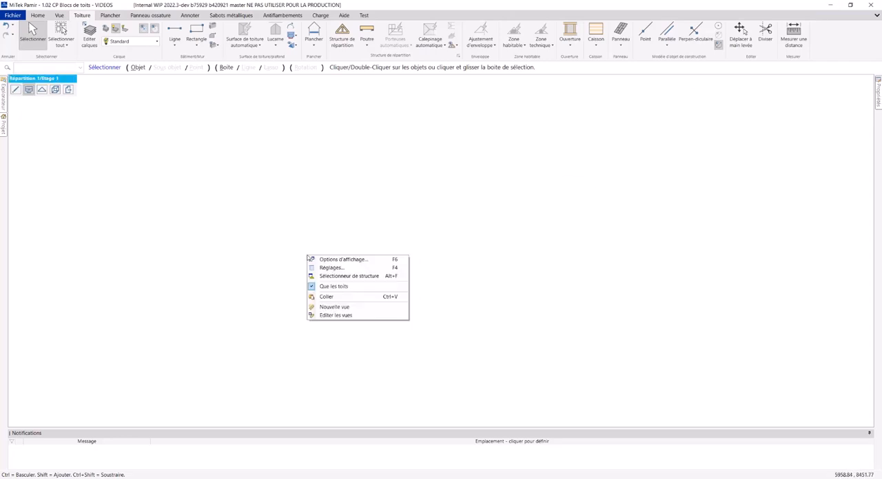
click(323, 298)
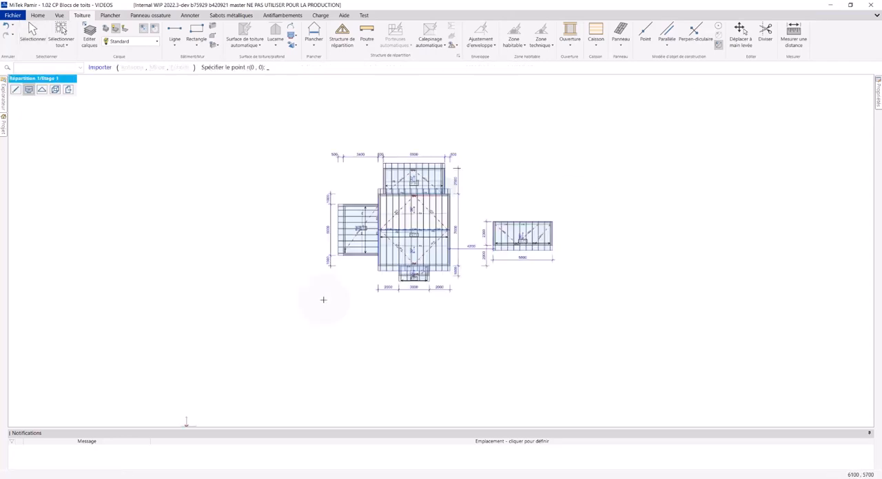
click(203, 404)
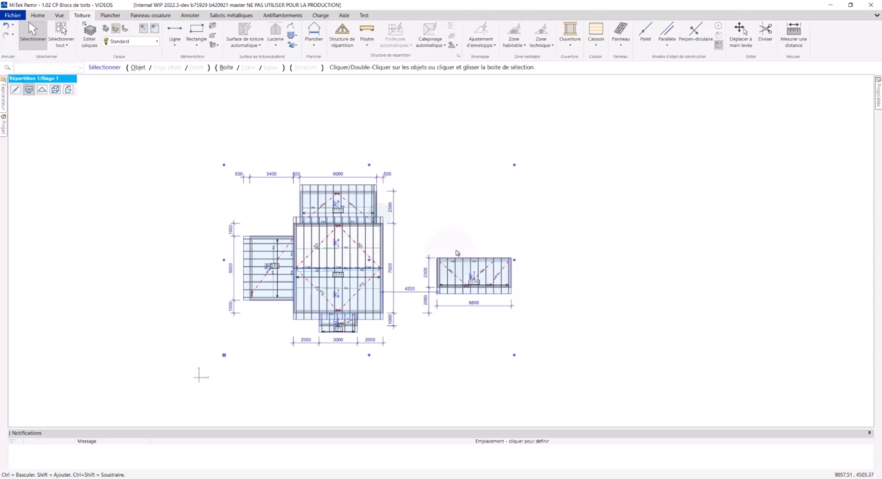
scroll(462, 252, down, 1)
middle_drag(458, 253, 212, 343)
key(Escape)
middle_drag(365, 232, 363, 248)
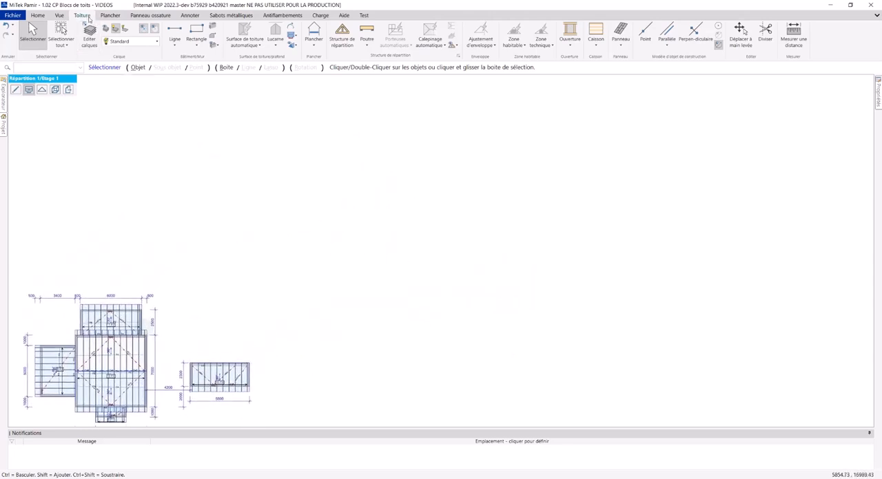
Draw a rectangular exterior wall outline of 7000 by 7000 to the upper right of the pasted plan.
click(196, 45)
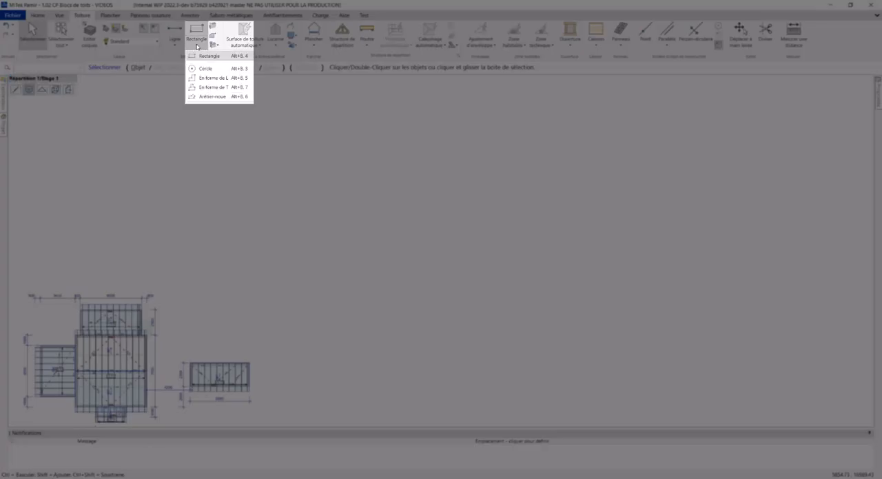
click(208, 57)
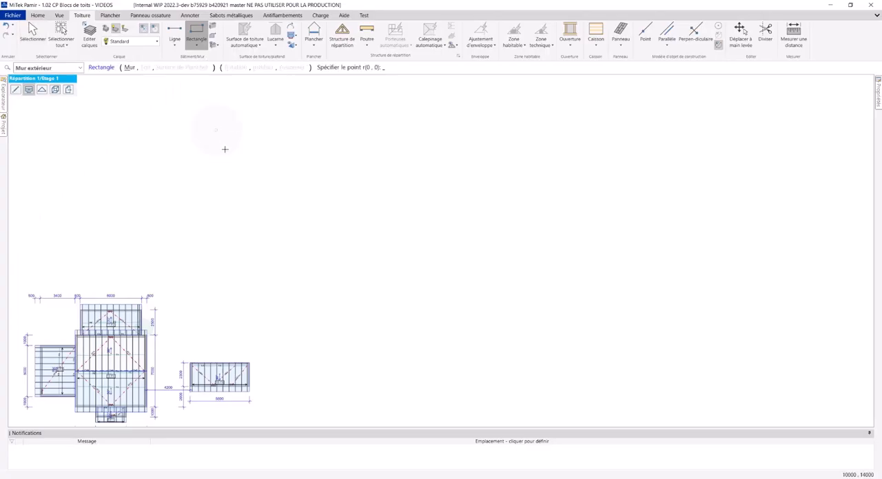
click(276, 301)
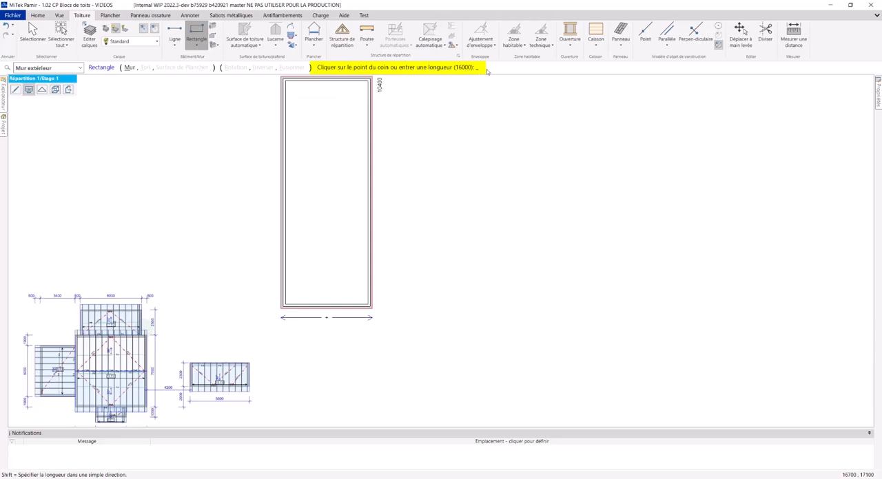
text(7000)
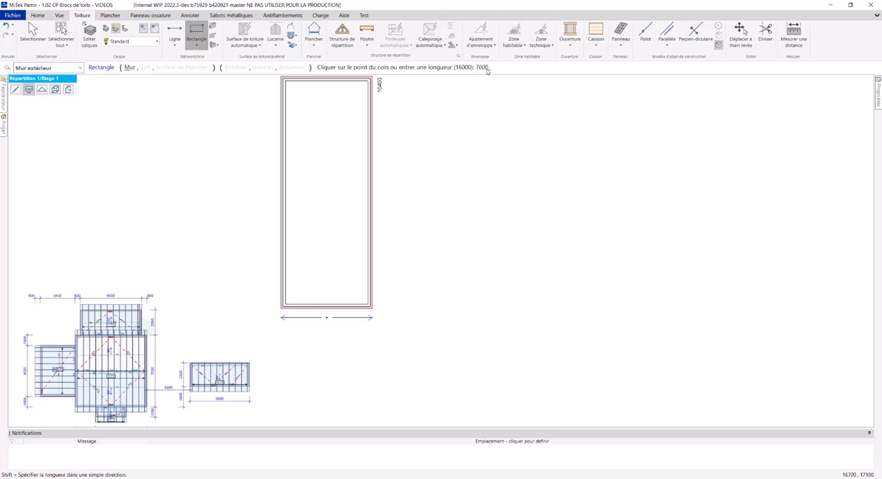
key(Return)
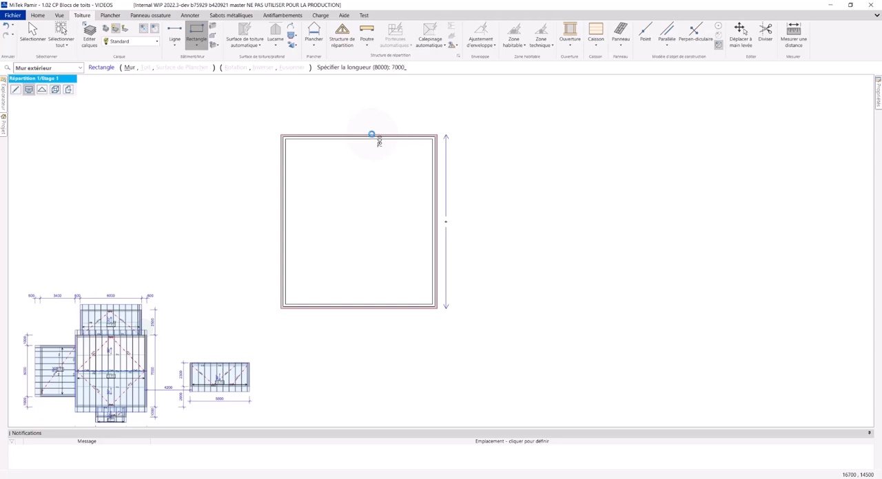
key(Return)
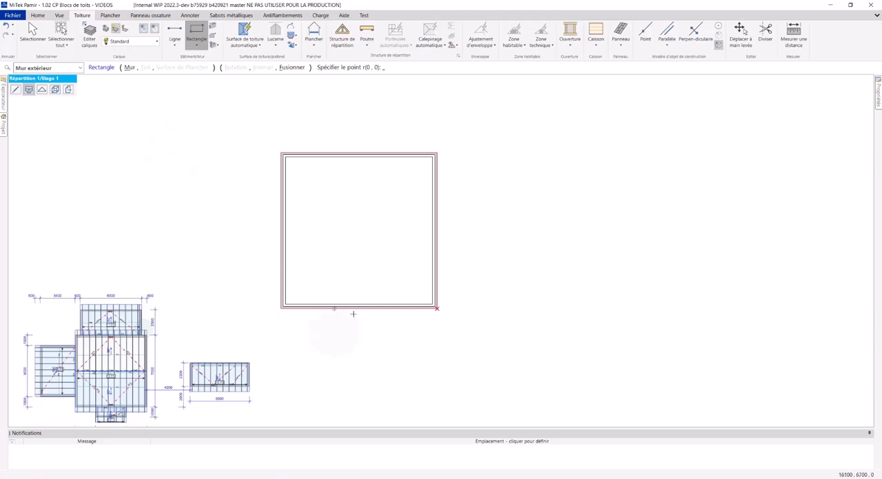
Examine the dimensions of the smaller blocks around the main building on the pasted plan, especially the left wing.
mouse_move(259, 322)
middle_down()
mouse_move(254, 310)
mouse_move(232, 326)
mouse_move(327, 255)
middle_up()
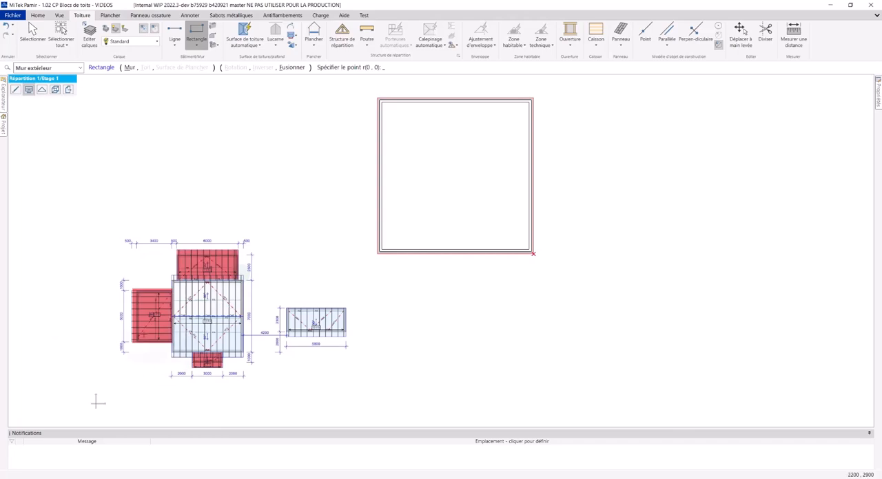
scroll(135, 323, up, 8)
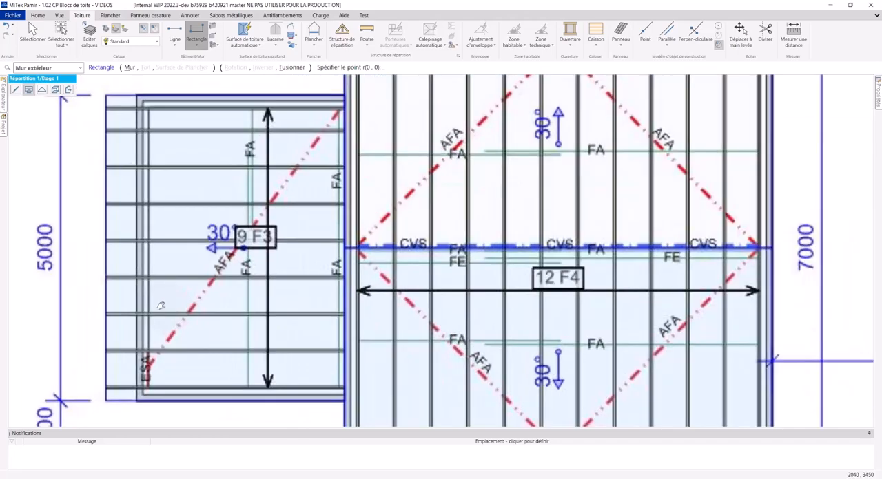
mouse_move(161, 306)
middle_down()
mouse_move(132, 301)
mouse_move(132, 314)
middle_up()
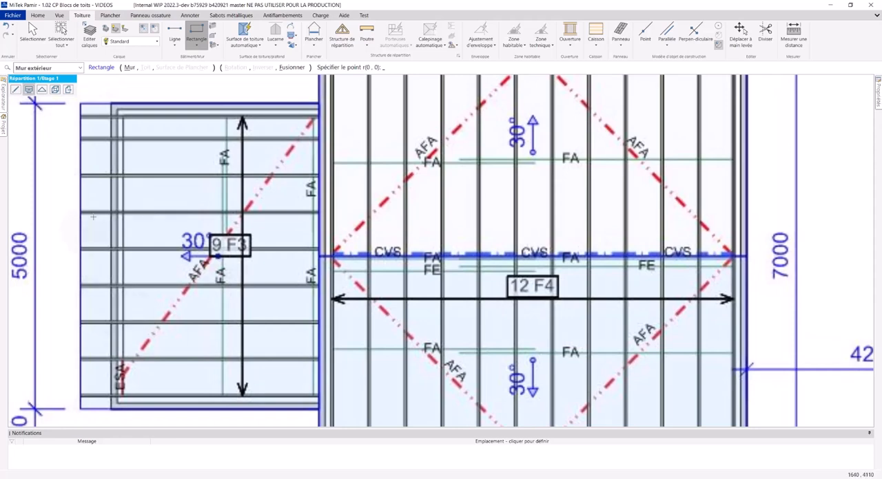
scroll(177, 296, down, 1)
middle_drag(149, 327, 199, 183)
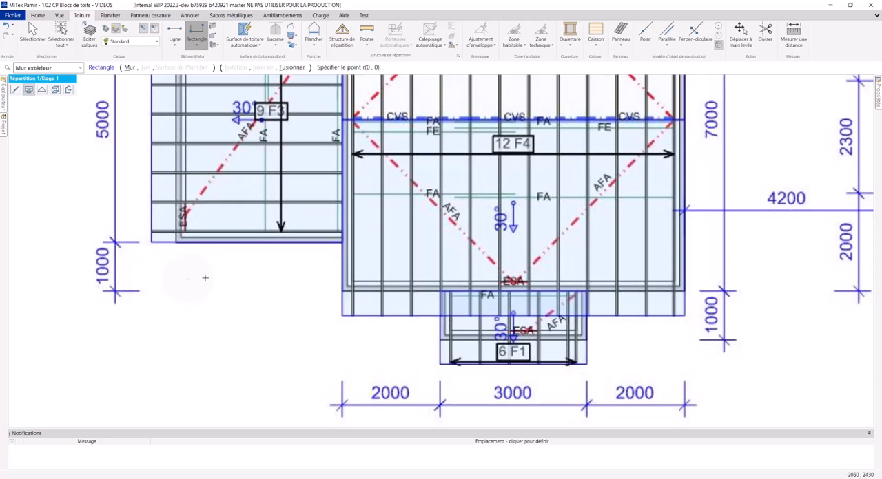
mouse_move(223, 131)
middle_down()
mouse_move(191, 220)
mouse_move(192, 257)
middle_up()
scroll(191, 220, down, 1)
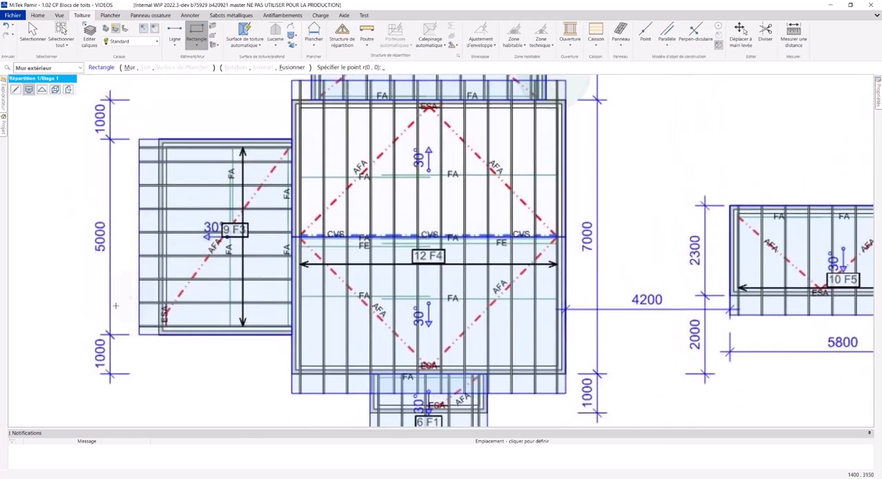
middle_drag(142, 203, 140, 208)
scroll(159, 248, down, 2)
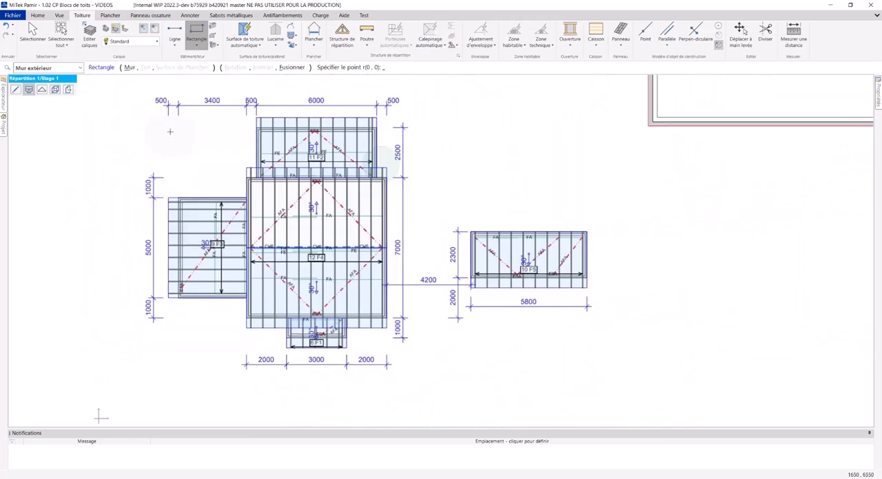
Create a parallel construction line 1000 inward from the bottom wall of the square outline.
mouse_move(524, 148)
middle_down()
mouse_move(281, 197)
mouse_move(228, 256)
middle_up()
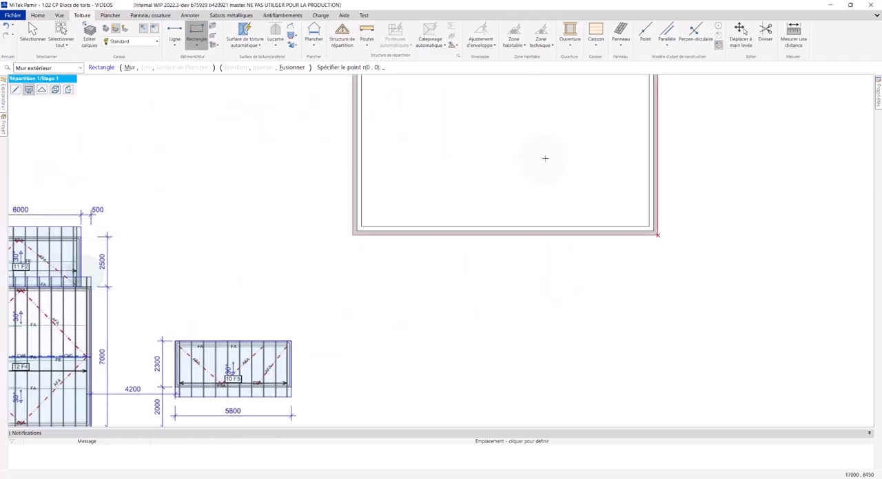
middle_drag(545, 158, 298, 305)
scroll(349, 248, down, 1)
middle_drag(288, 242, 319, 248)
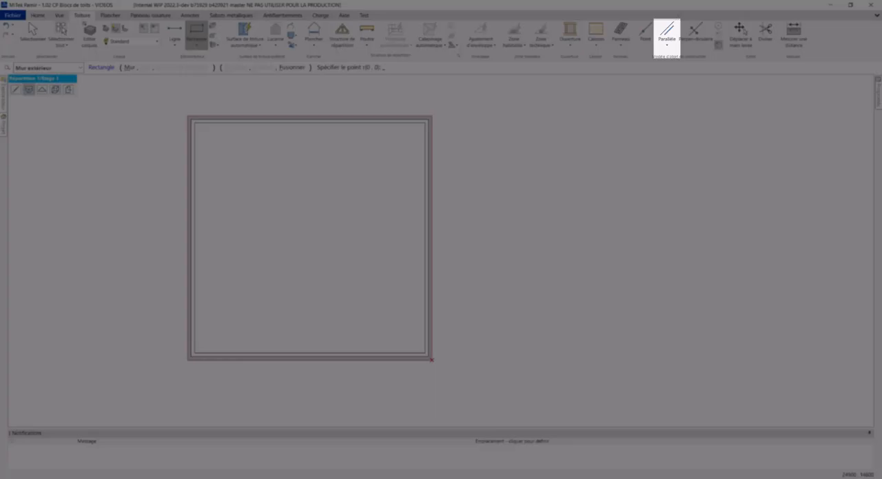
click(655, 35)
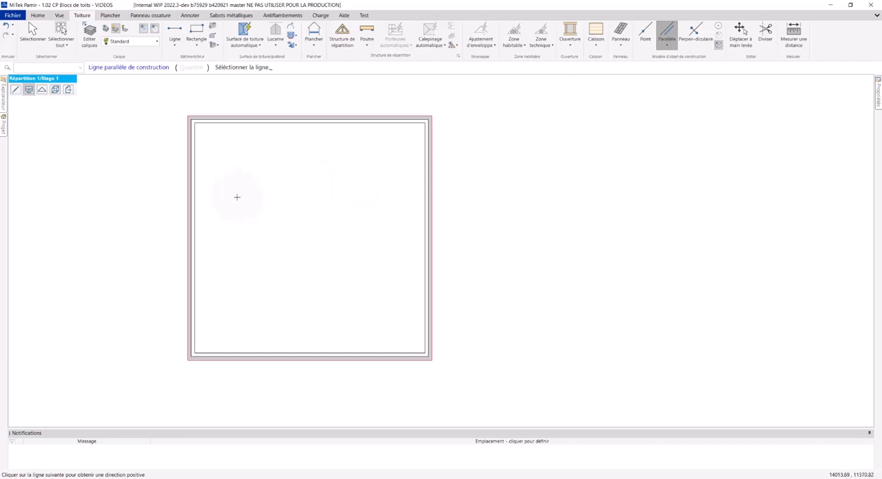
click(666, 46)
click(669, 56)
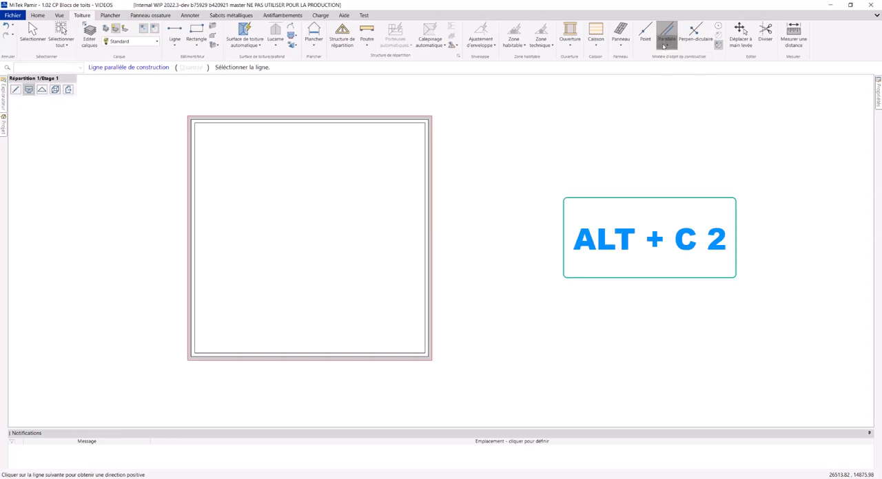
middle_drag(245, 341, 273, 290)
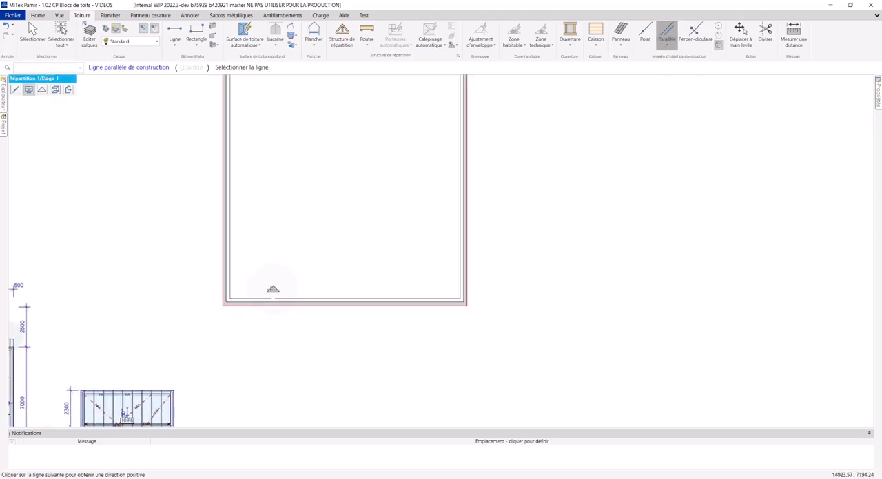
click(231, 304)
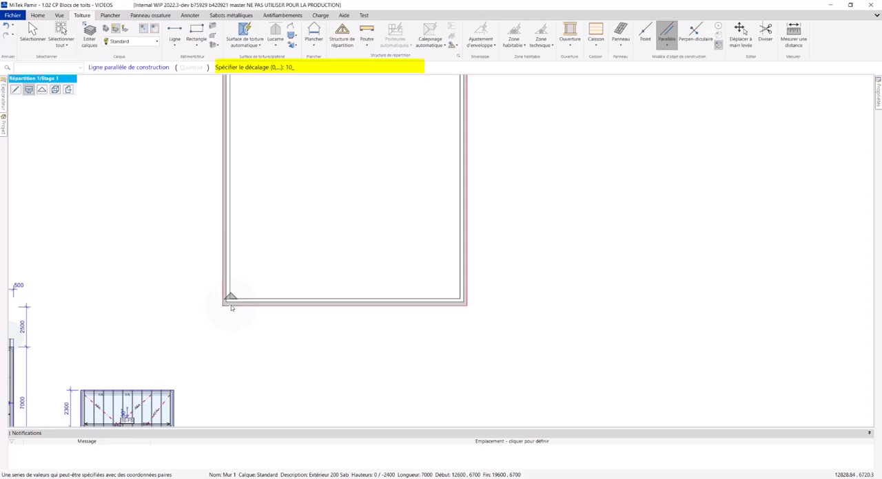
key(Return)
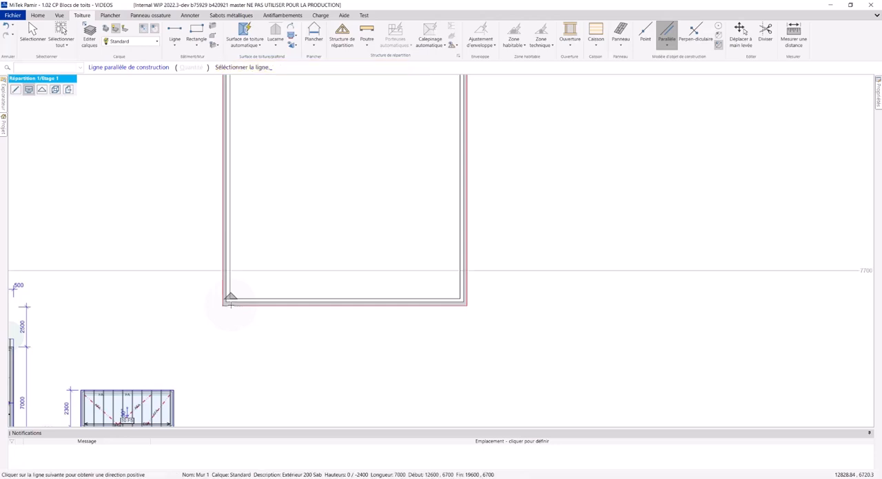
Add a parallel construction line 5000 above the first one to mark the left wing's upper edge.
middle_drag(206, 232, 231, 275)
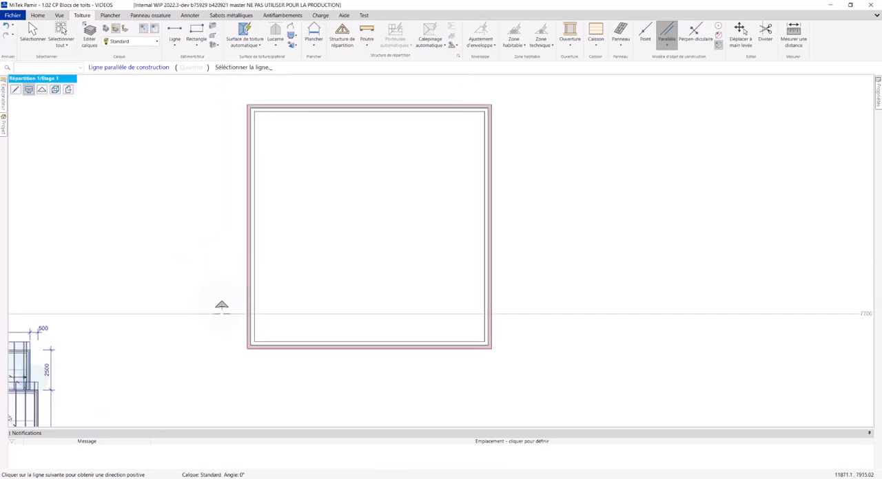
middle_drag(221, 312, 540, 78)
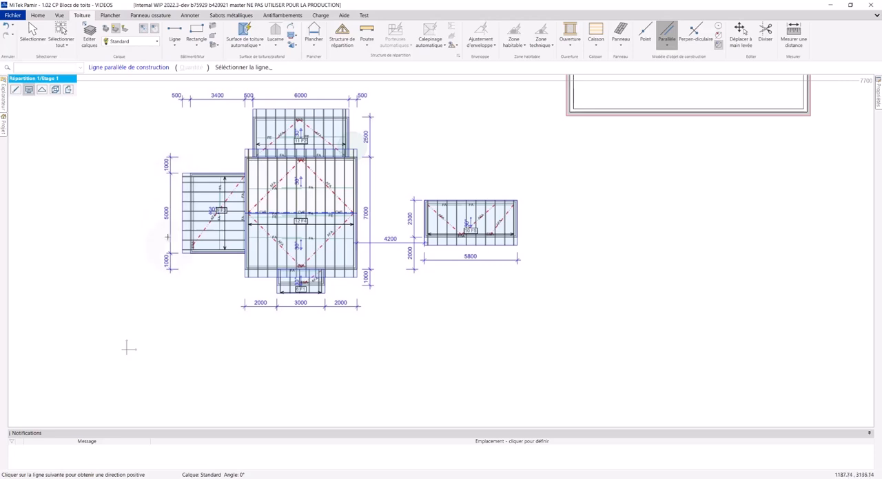
middle_drag(447, 155, 246, 339)
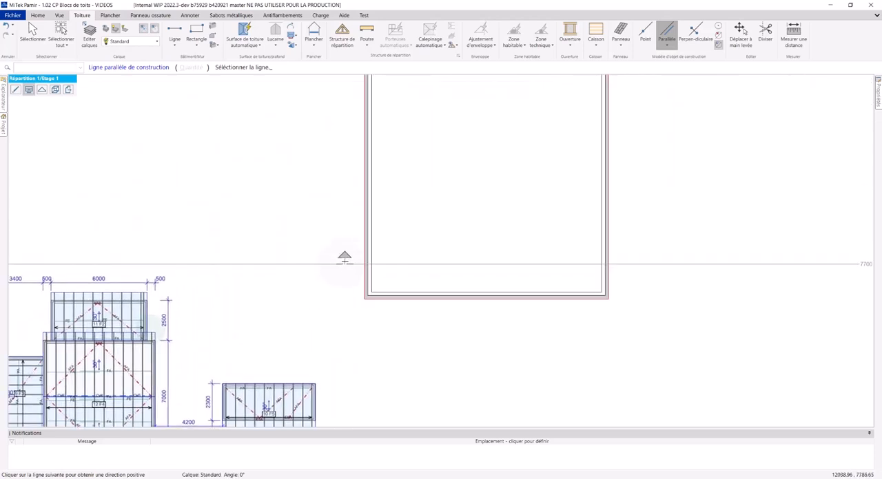
click(344, 263)
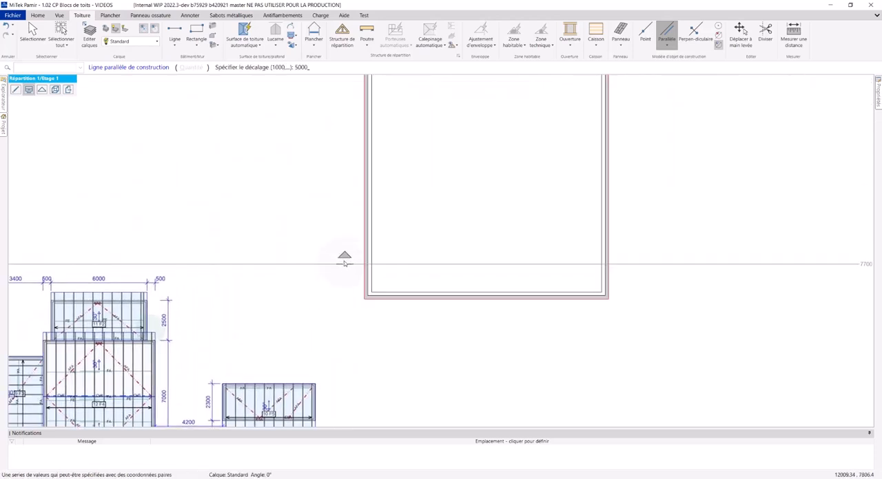
key(Return)
Add a vertical parallel construction line 3400 outward from the square's left wall to mark the left wing's outer edge.
middle_drag(315, 187, 492, 102)
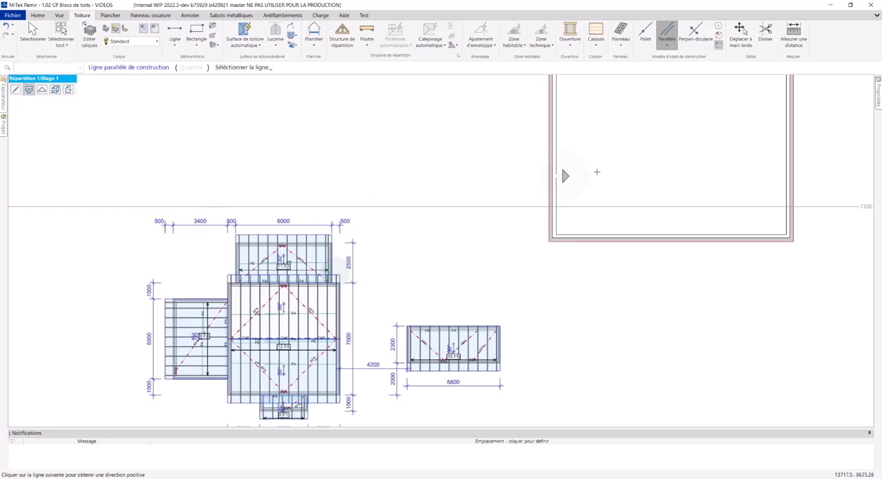
middle_drag(565, 175, 409, 286)
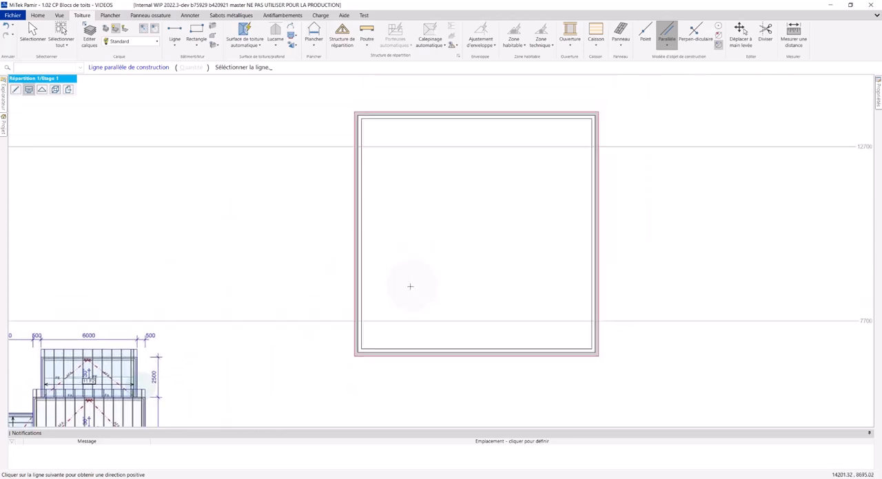
click(345, 228)
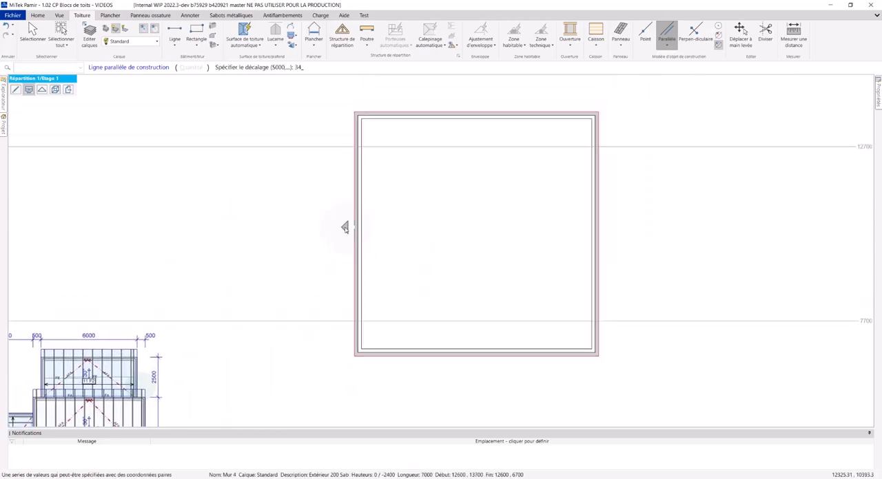
key(Return)
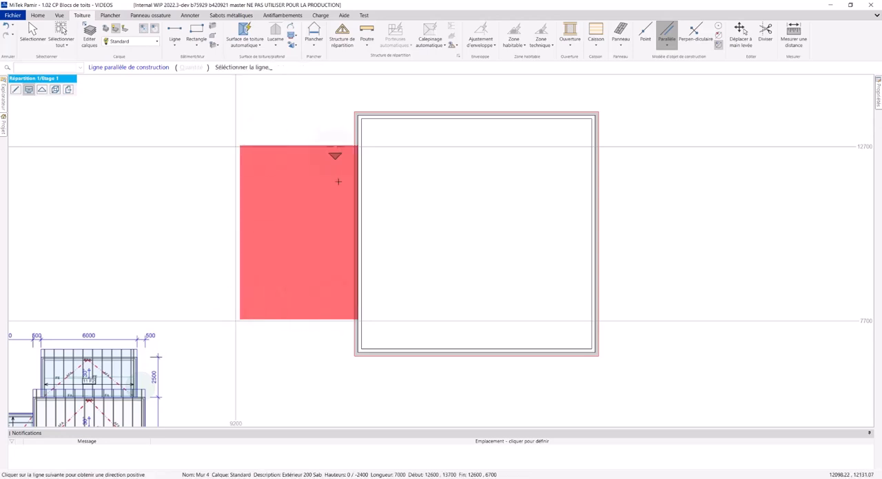
Draw the left wing's exterior-wall rectangle, 3400 by 5000, from the upper construction line intersection to the square's left wall.
click(33, 35)
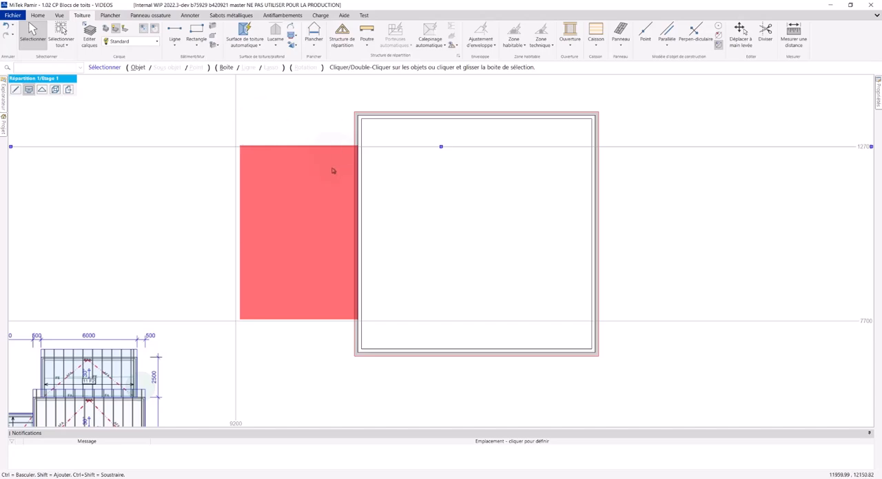
click(233, 150)
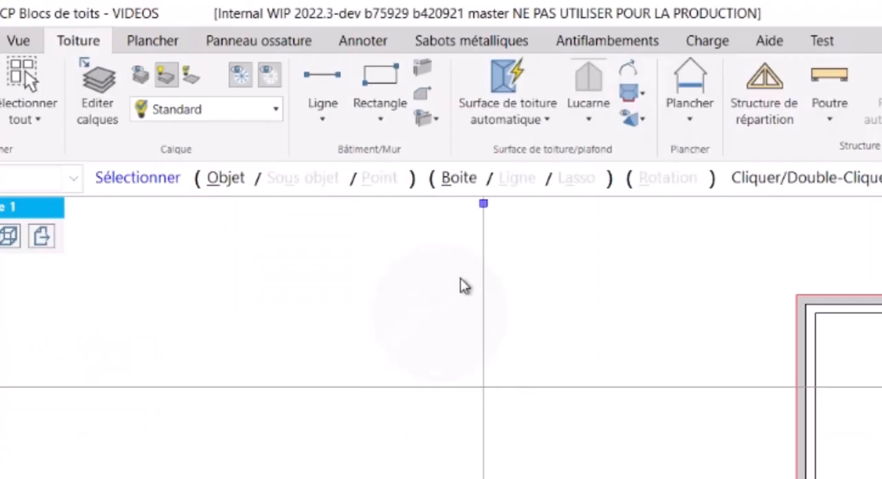
click(386, 73)
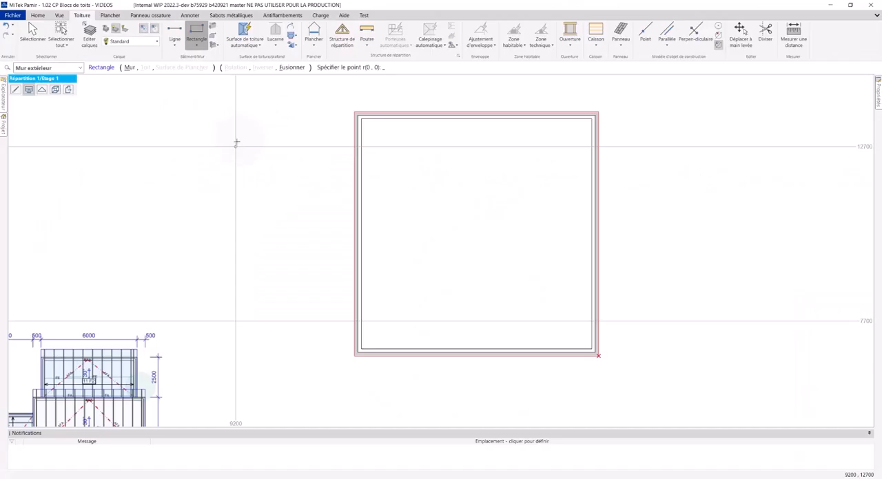
click(236, 146)
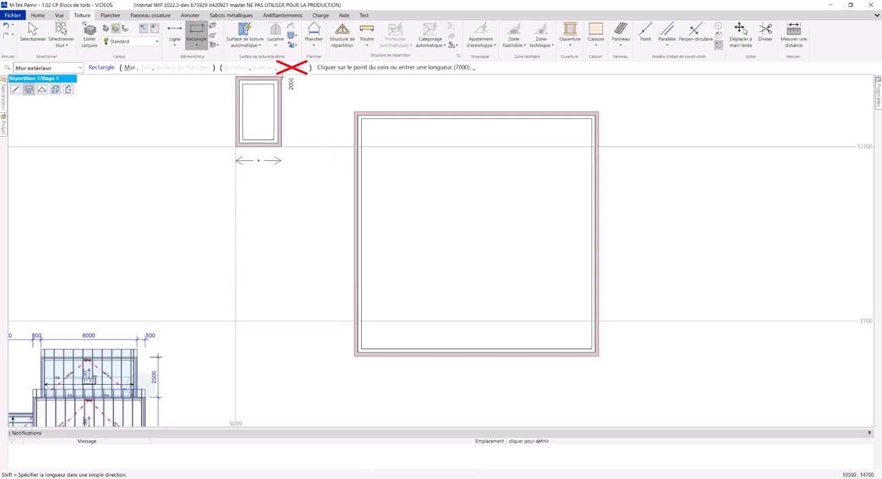
click(353, 319)
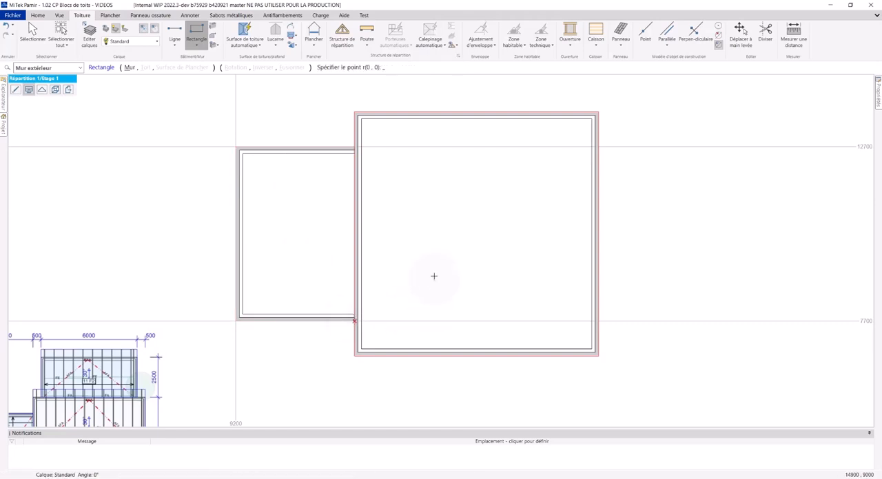
Examine the dimensions of the small block below the main building on the pasted plan.
mouse_move(433, 276)
middle_down()
mouse_move(401, 246)
mouse_move(324, 266)
mouse_move(339, 278)
middle_up()
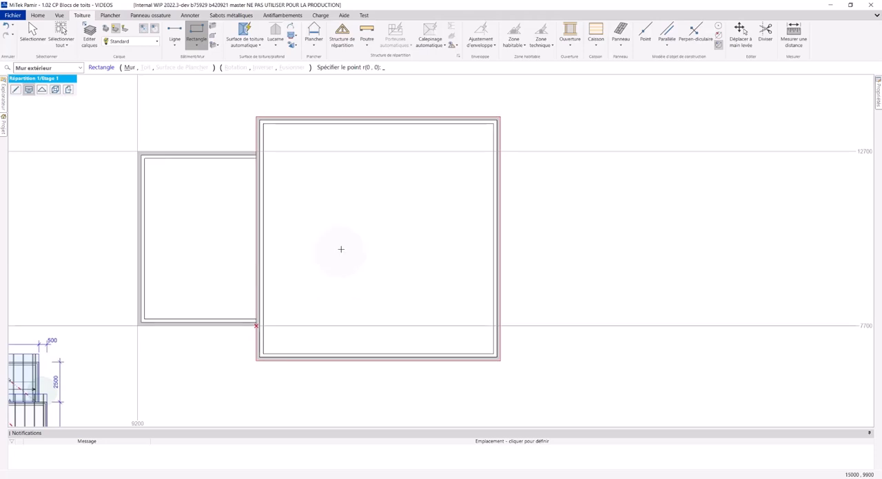
scroll(335, 151, down, 2)
middle_drag(263, 192, 360, 120)
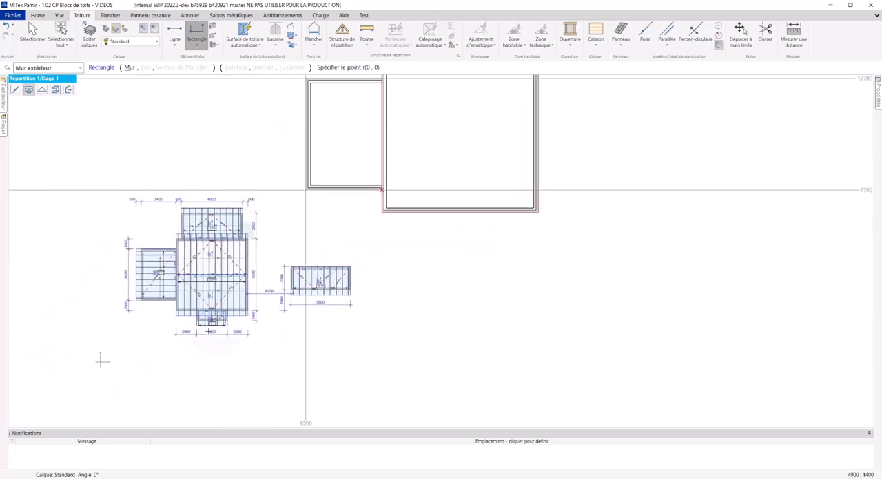
scroll(193, 274, up, 3)
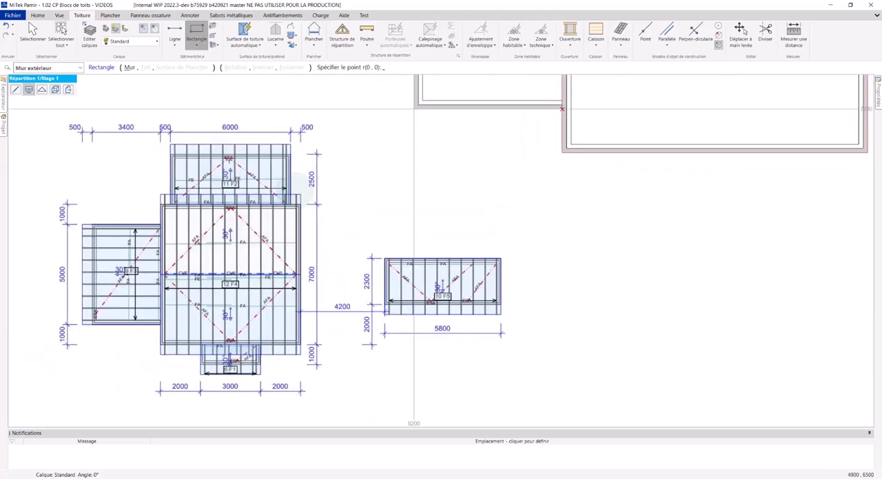
mouse_move(486, 206)
middle_down()
mouse_move(334, 240)
mouse_move(235, 370)
middle_up()
scroll(237, 370, down, 1)
scroll(434, 234, down, 1)
middle_drag(432, 235, 436, 241)
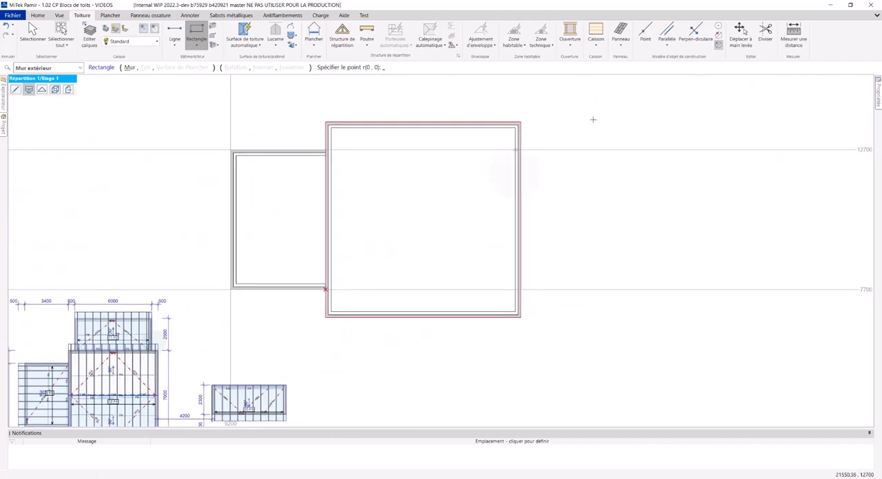
Add a vertical parallel construction line 2000 inward from the main square's left wall.
click(667, 33)
mouse_move(361, 240)
middle_down()
mouse_move(329, 187)
mouse_move(305, 181)
middle_up()
click(268, 234)
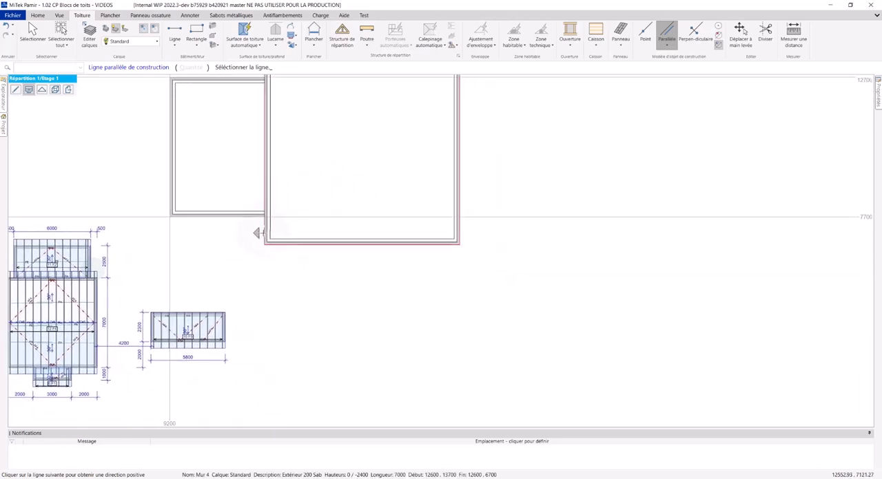
text(2)
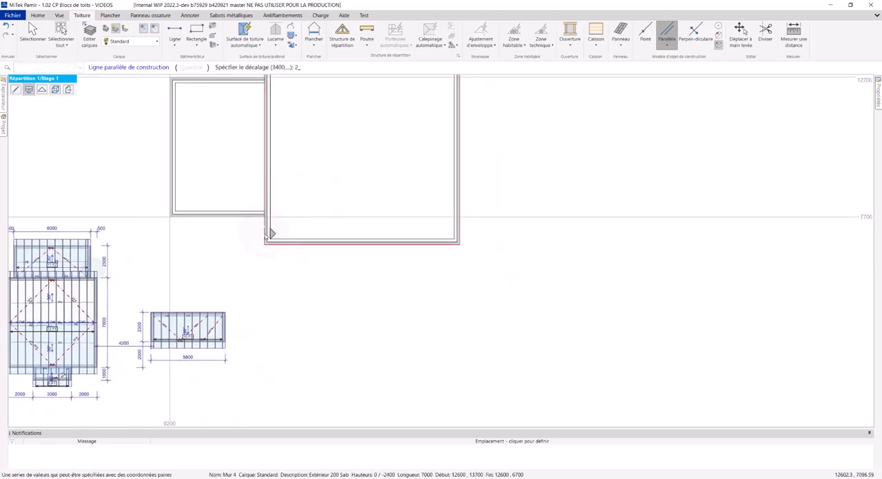
text(000)
key(Return)
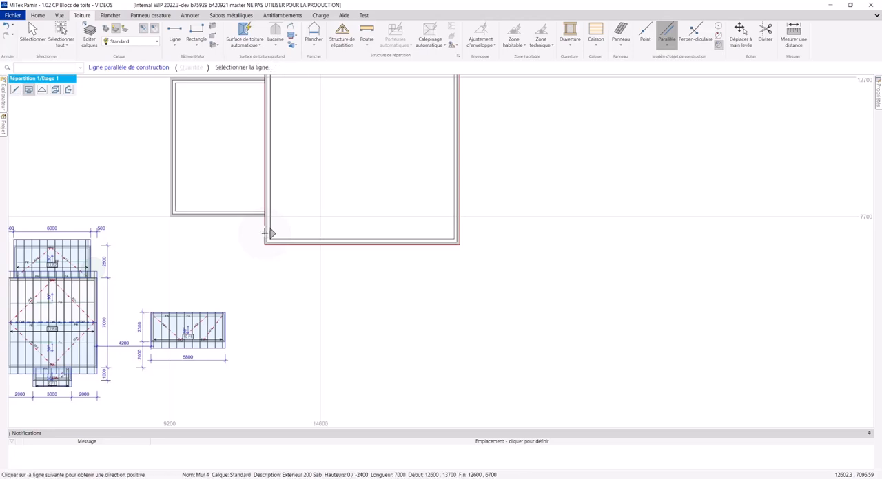
Add a parallel construction line 3000 to the right of the last one, and another 1000 below the square's bottom wall.
click(324, 263)
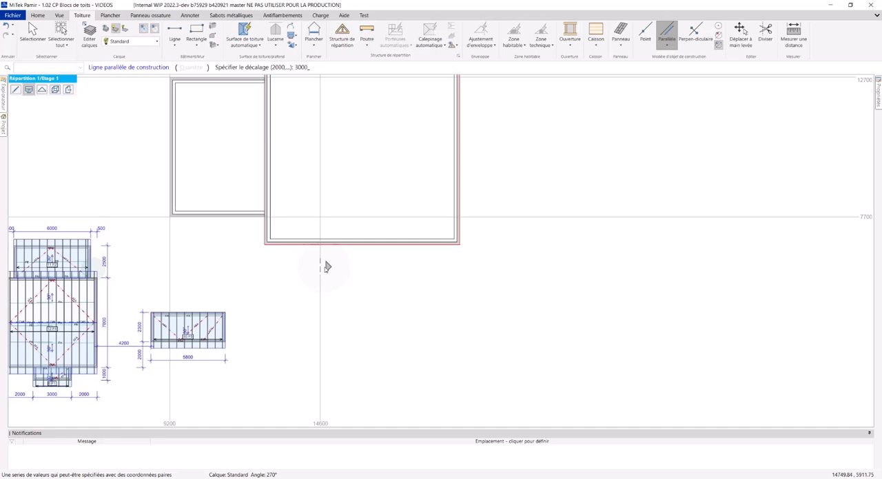
text(3000)
key(Return)
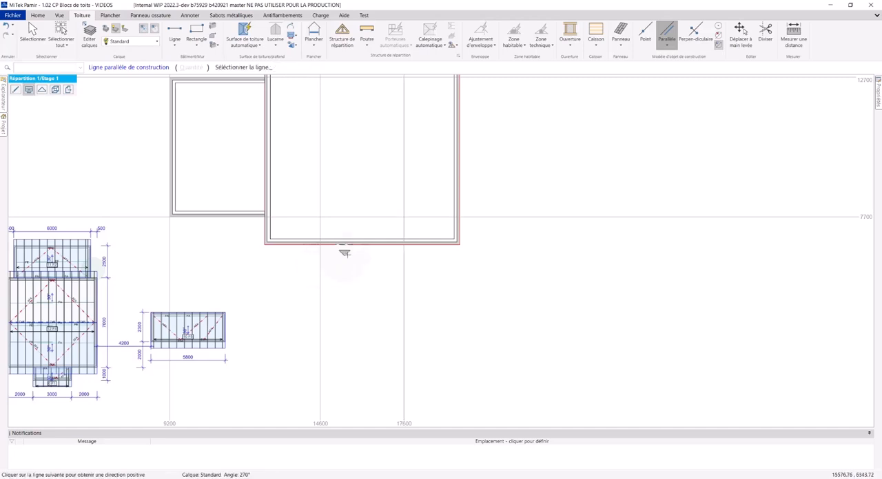
click(353, 252)
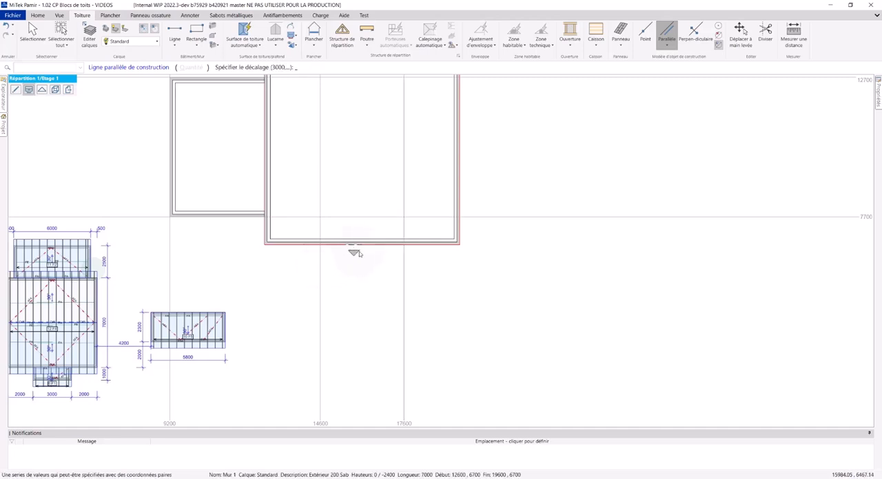
key(Return)
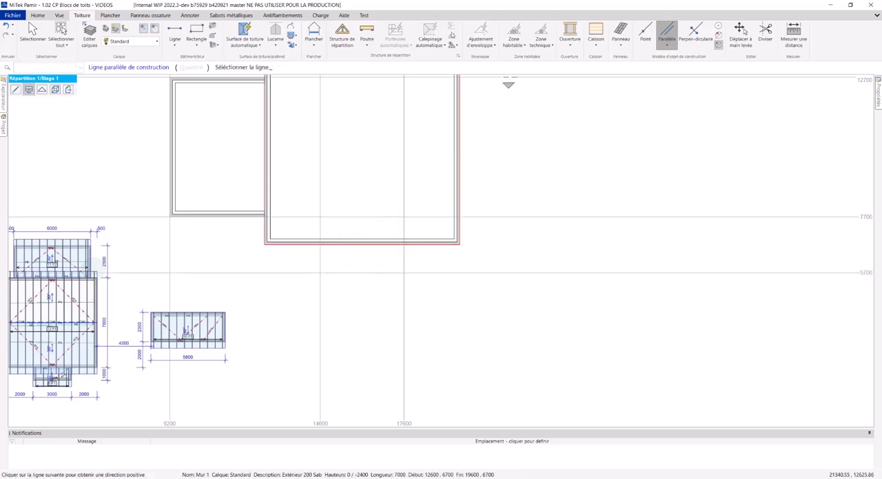
Draw the bottom block's exterior-wall rectangle, 3000 by 1000, between the construction lines below the main square.
click(197, 33)
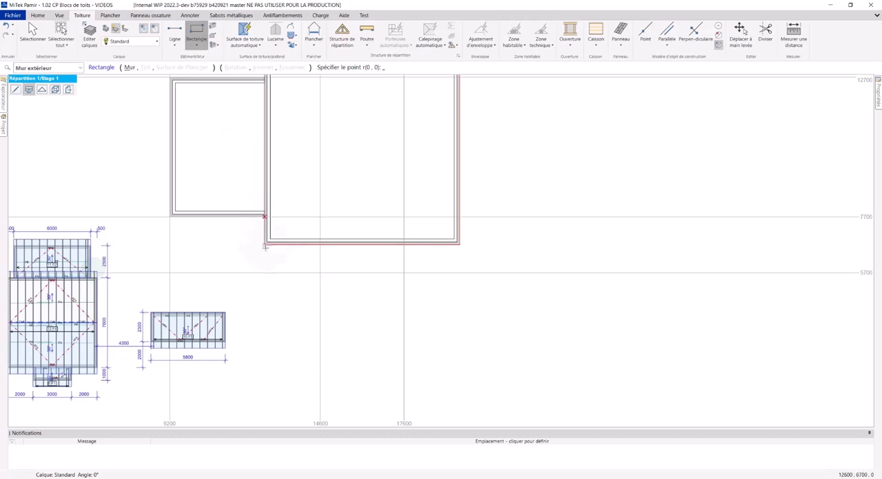
click(320, 245)
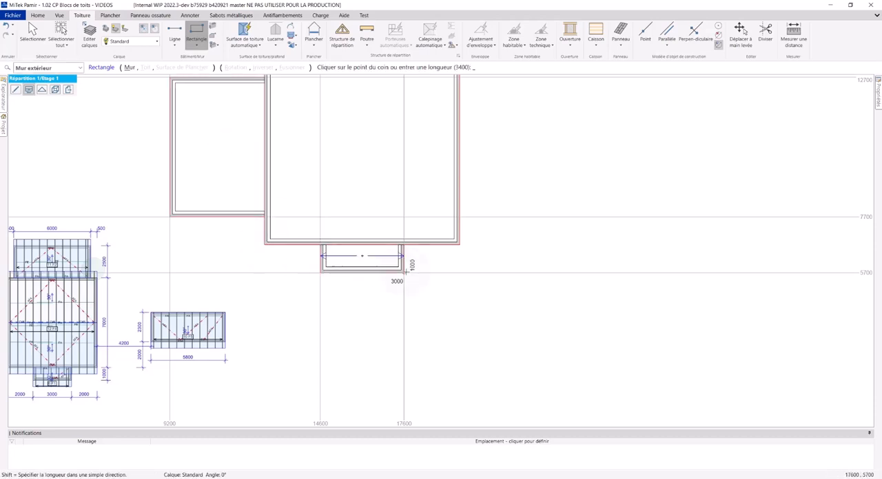
click(404, 272)
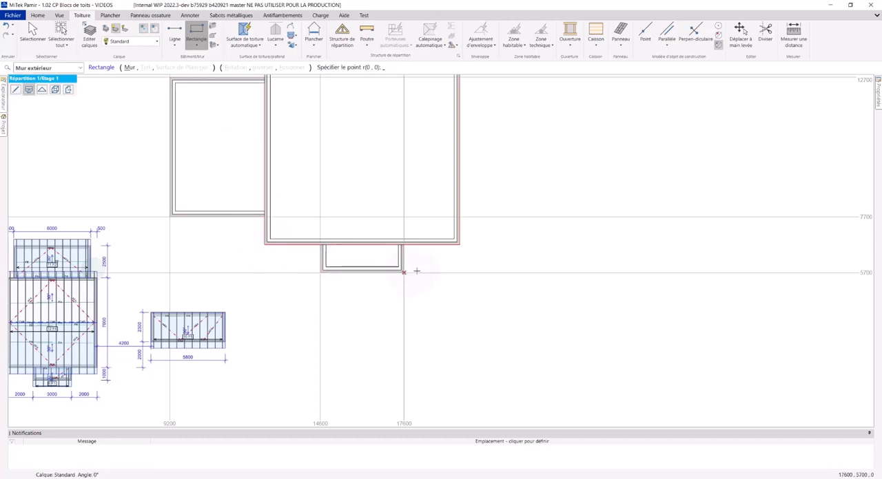
Check the upper block on the plan and start its exterior-wall rectangle offset 500,0 from the main square's upper-left corner.
mouse_move(341, 125)
middle_down()
mouse_move(338, 201)
mouse_move(348, 239)
mouse_move(455, 179)
middle_up()
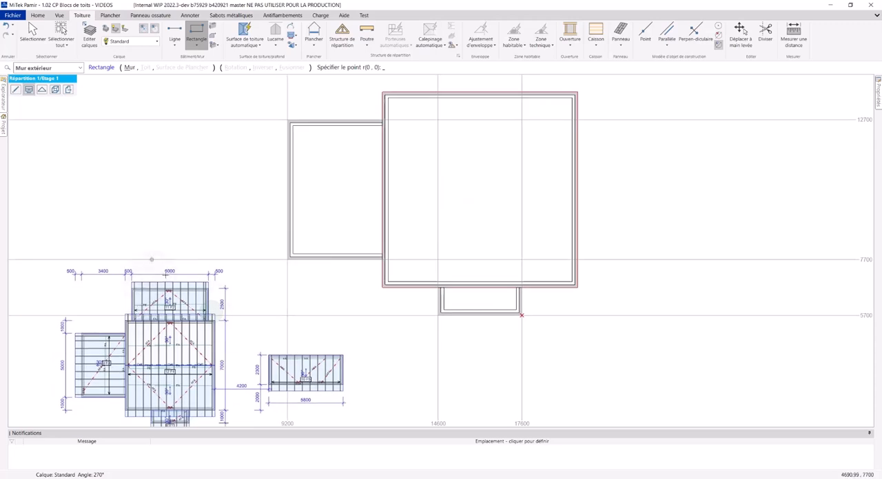
middle_drag(407, 199, 372, 227)
click(199, 45)
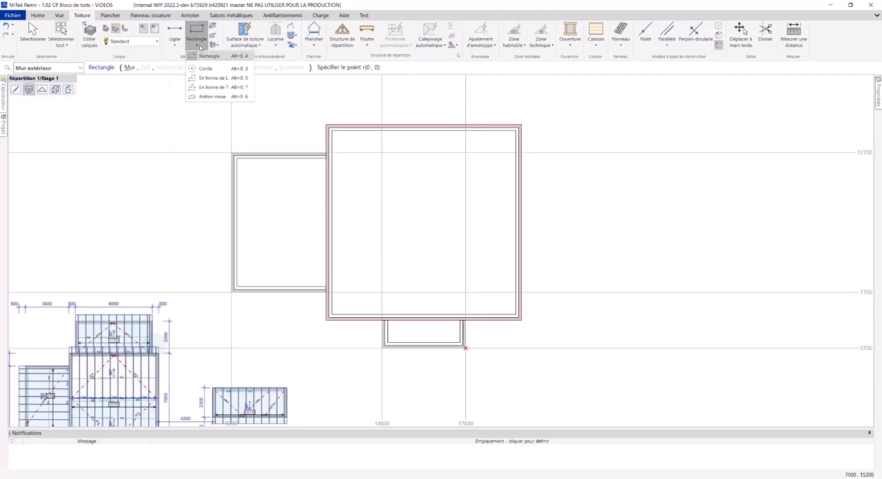
click(207, 58)
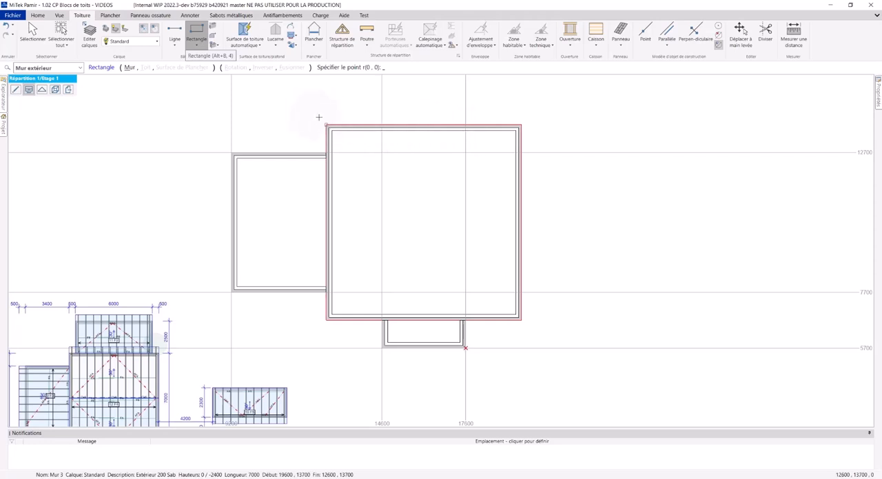
key(ISO_Level3_Shift)
mouse_move(143, 412)
middle_down()
mouse_move(154, 389)
mouse_move(303, 259)
middle_up()
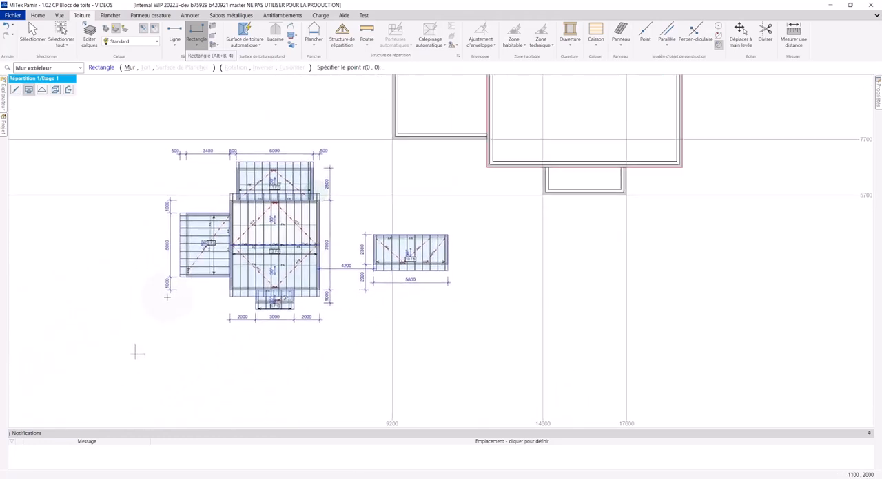
scroll(234, 172, up, 5)
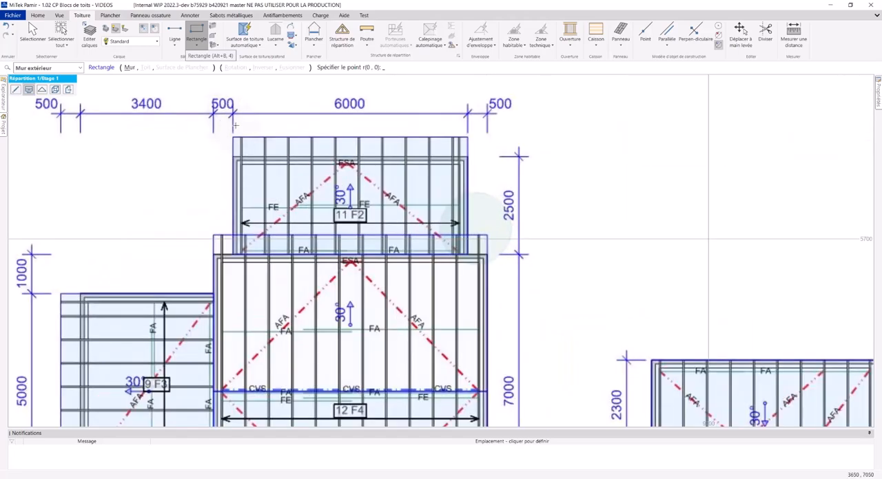
middle_drag(640, 103, 329, 277)
scroll(397, 193, down, 3)
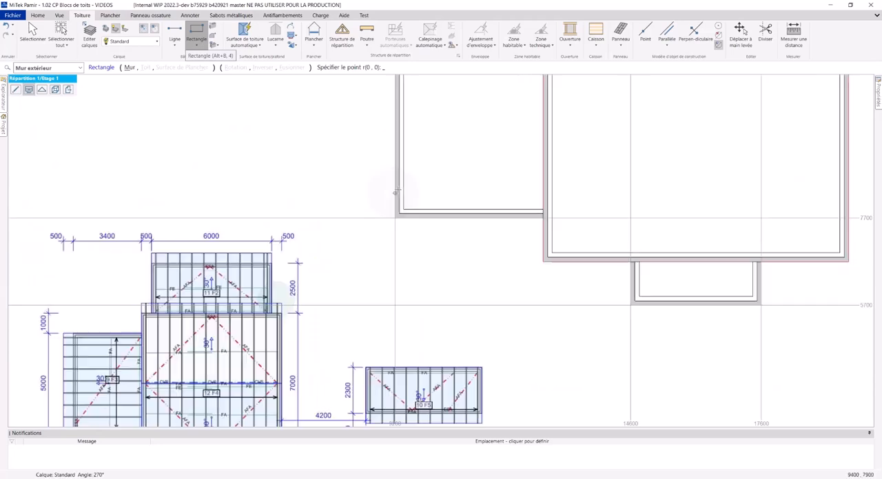
middle_drag(443, 184, 369, 257)
middle_drag(468, 95, 372, 219)
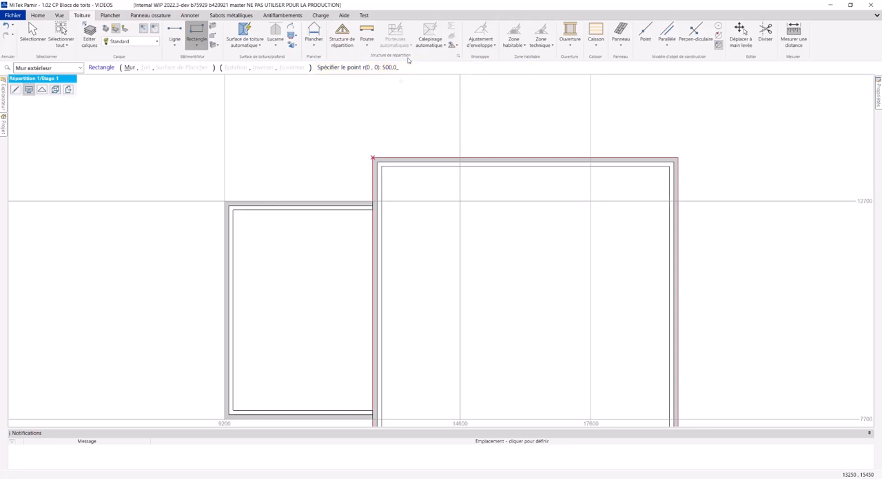
key(Return)
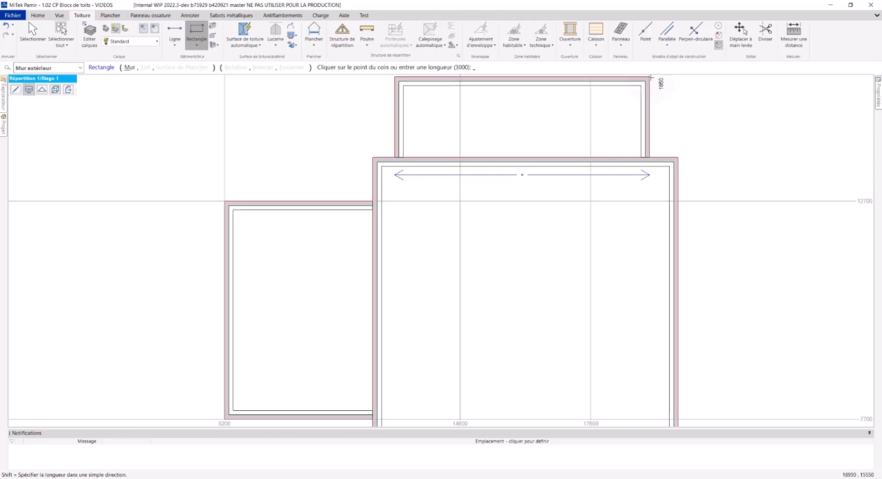
Size the upper block's wall rectangle to 6000 long and 2500 deep, extending above the main square.
middle_drag(649, 84, 606, 118)
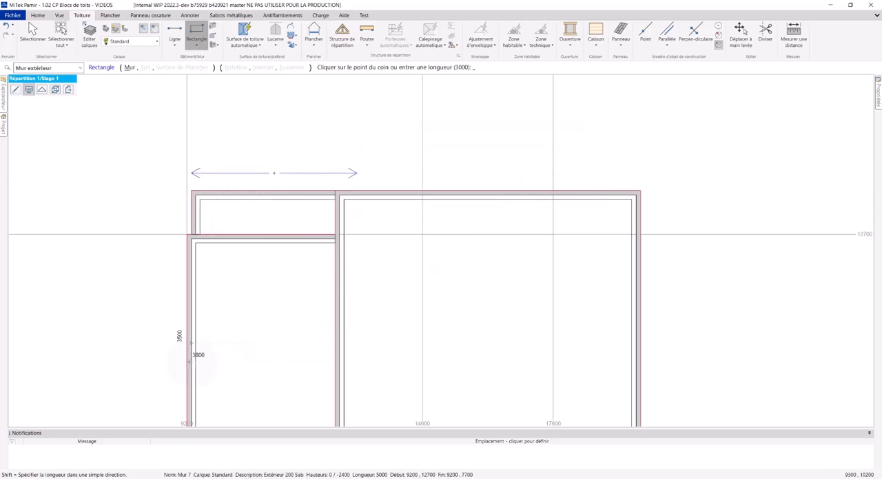
middle_drag(207, 352, 563, 142)
scroll(431, 317, up, 2)
scroll(438, 269, up, 2)
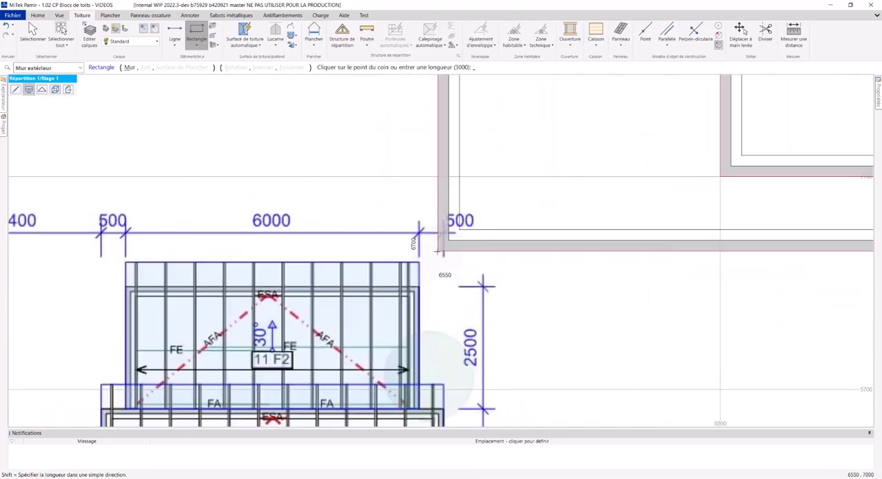
scroll(509, 222, down, 5)
middle_drag(534, 200, 114, 462)
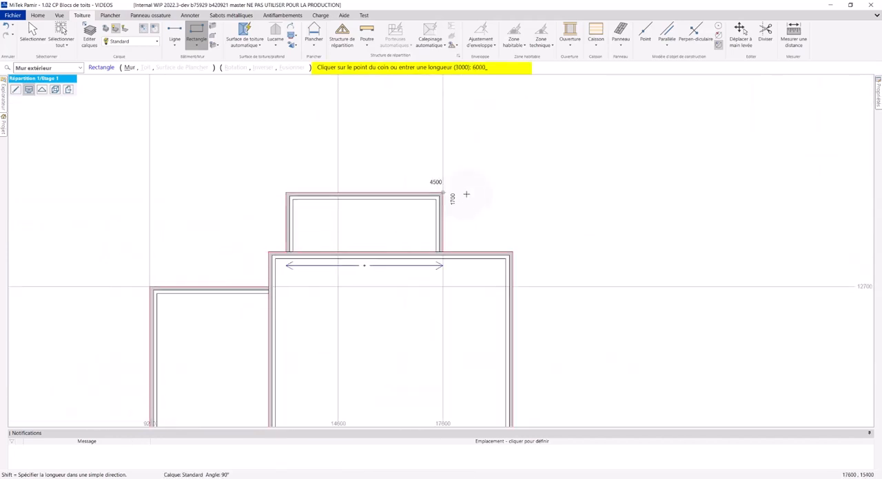
key(Return)
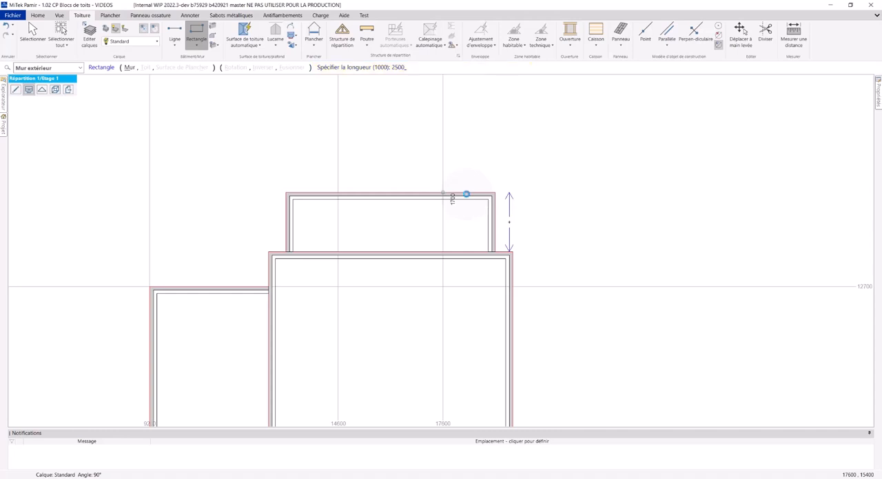
key(Return)
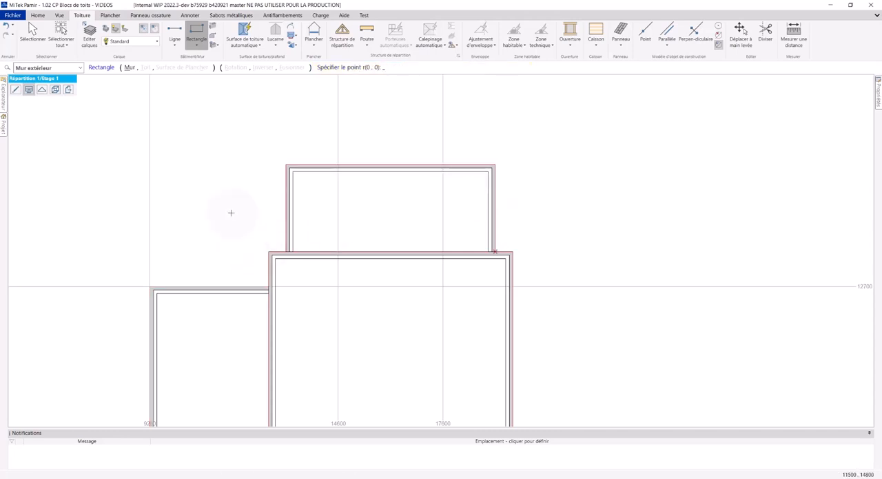
Check the detached block on the plan and start its exterior-wall rectangle offset 4200,2000 from the main square's lower-right corner.
middle_drag(232, 212, 206, 163)
mouse_move(31, 345)
middle_down()
mouse_move(235, 211)
mouse_move(291, 117)
middle_up()
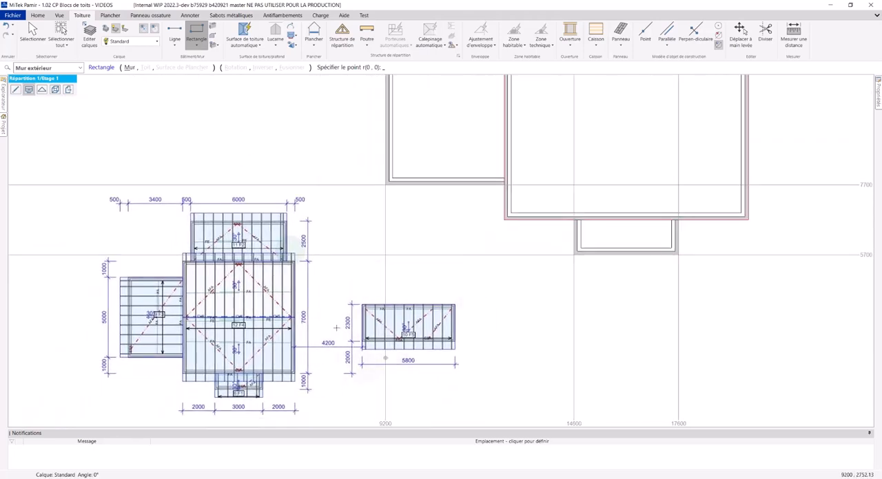
click(386, 390)
key(Escape)
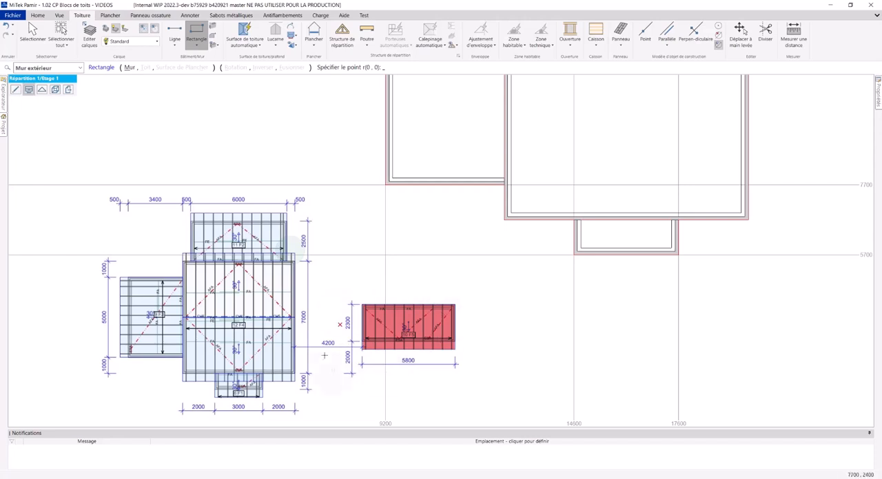
middle_drag(553, 191, 258, 361)
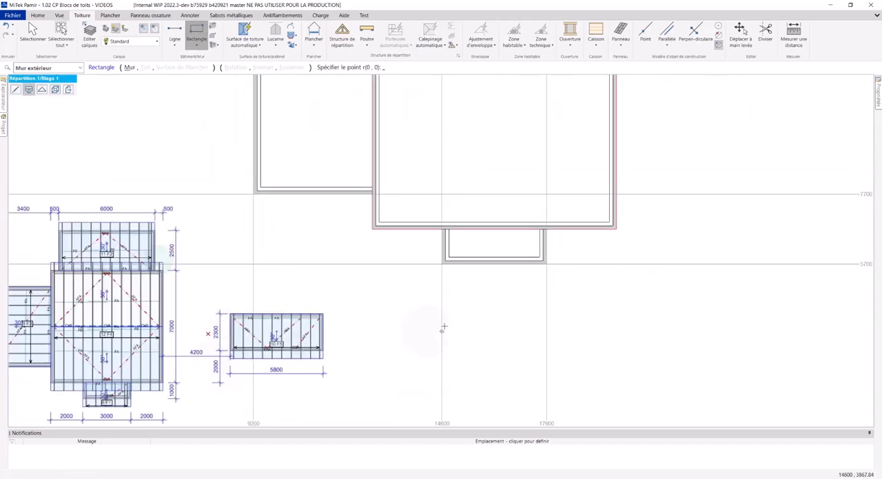
middle_drag(591, 254, 328, 387)
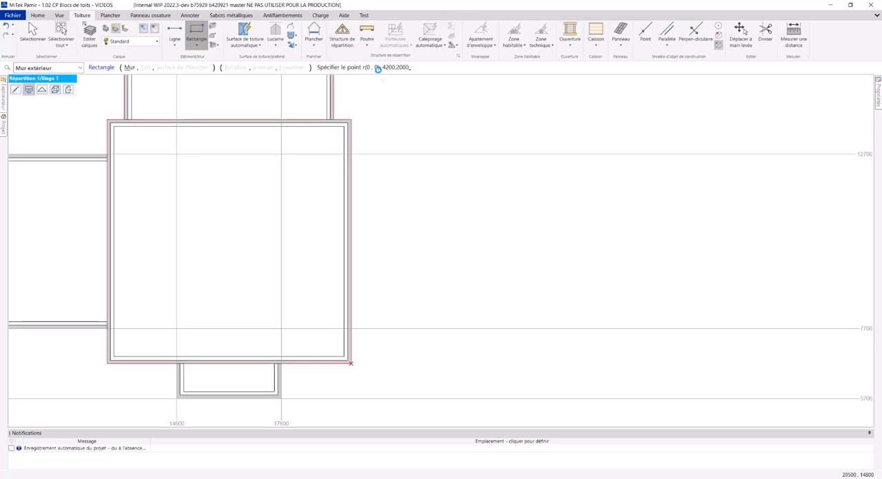
key(Return)
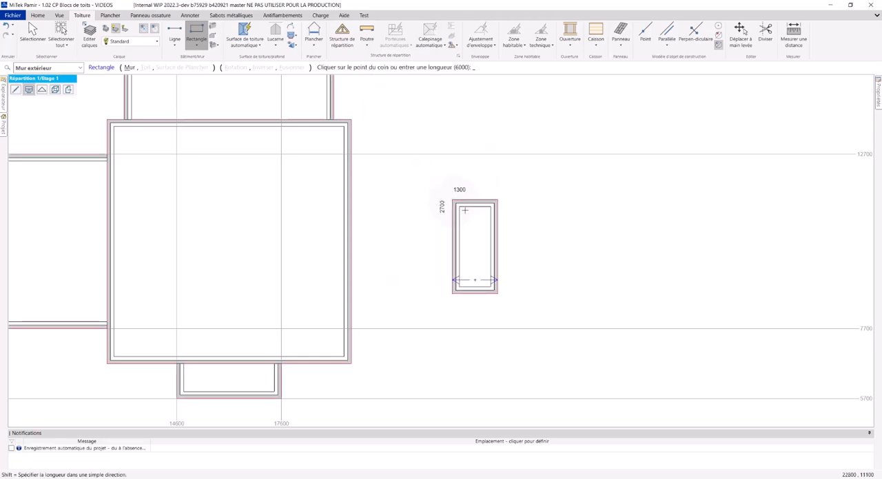
Size the detached block's wall rectangle to 5800 long and 2300 deep, extending up and to the right.
scroll(611, 220, down, 3)
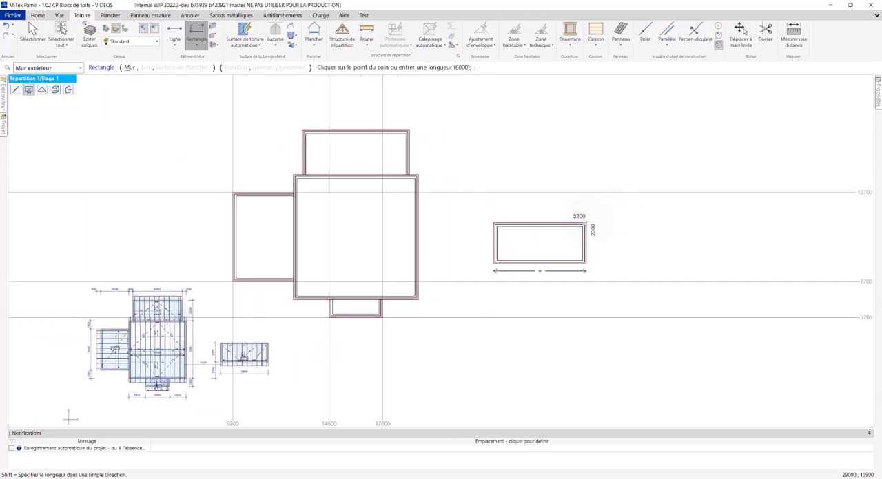
scroll(583, 227, up, 2)
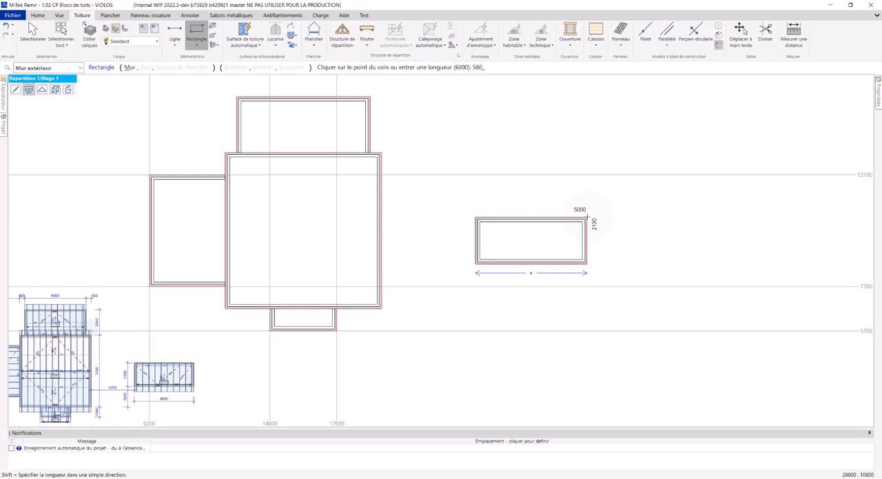
text(0)
key(Return)
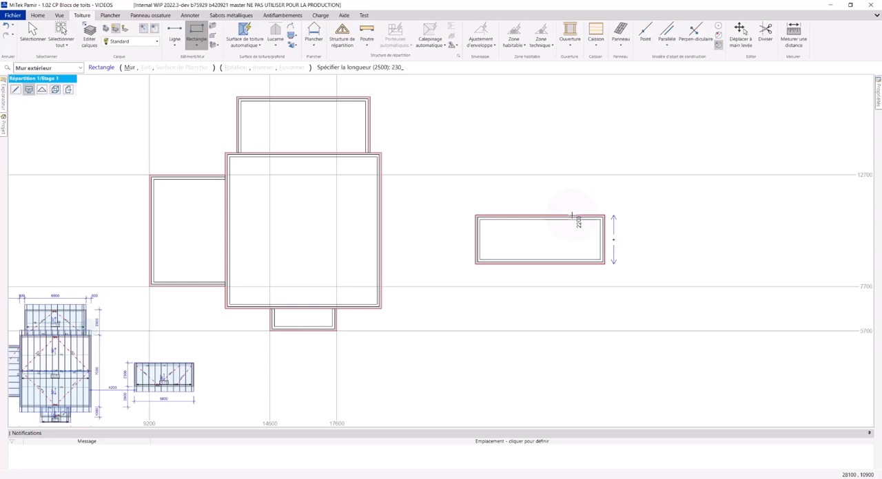
key(Return)
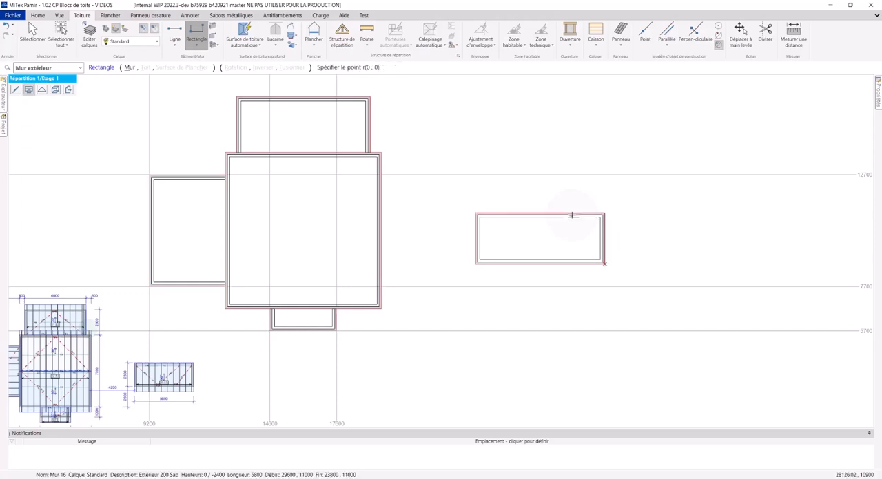
Finish the rectangle command and automatically dimension all the walls with Recoter tout.
scroll(340, 295, down, 2)
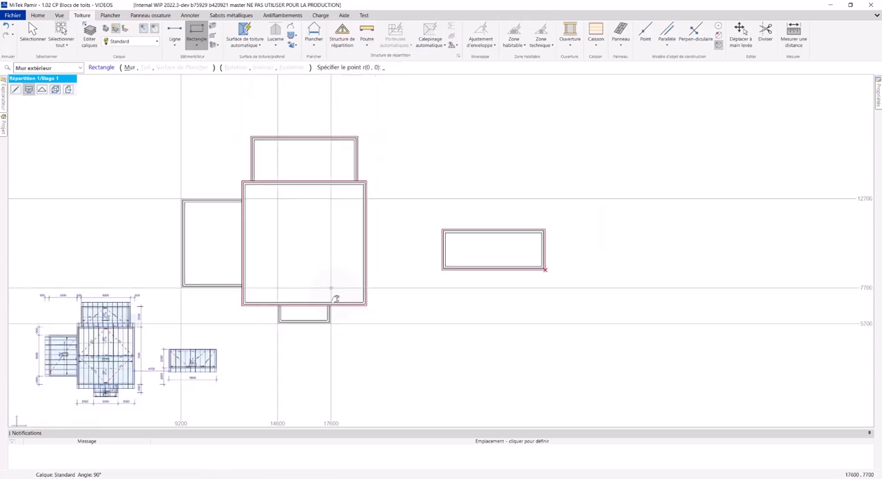
mouse_move(332, 294)
middle_down()
mouse_move(317, 319)
mouse_move(327, 302)
middle_up()
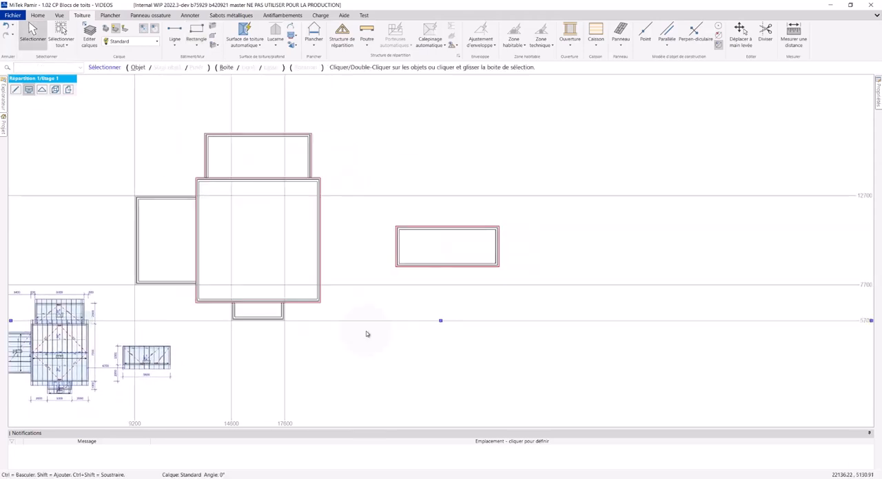
mouse_move(292, 361)
middle_down()
mouse_move(352, 332)
mouse_move(372, 341)
middle_up()
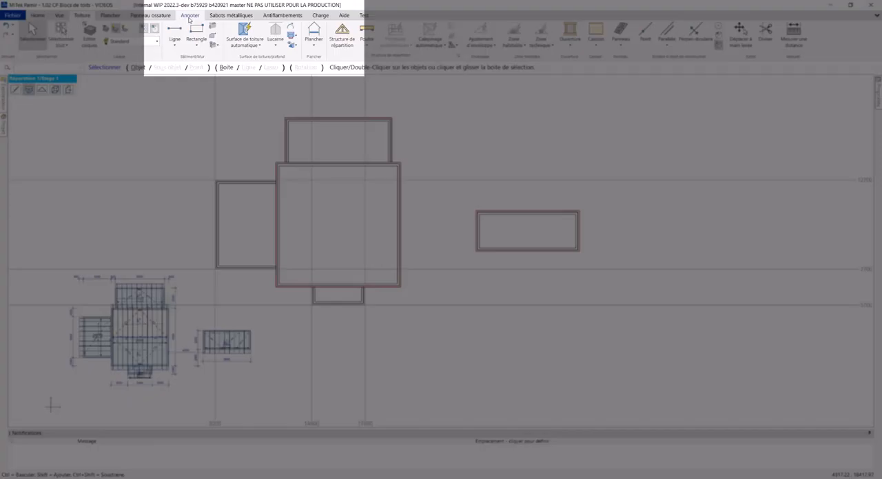
click(190, 16)
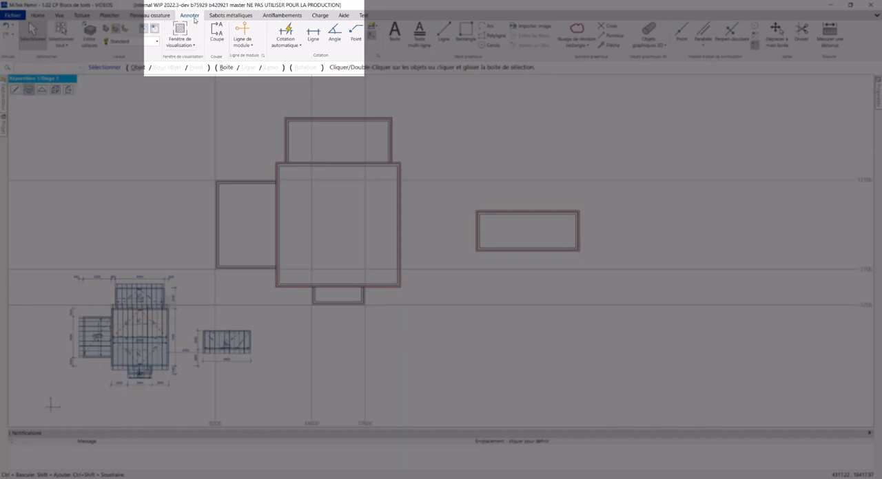
click(284, 45)
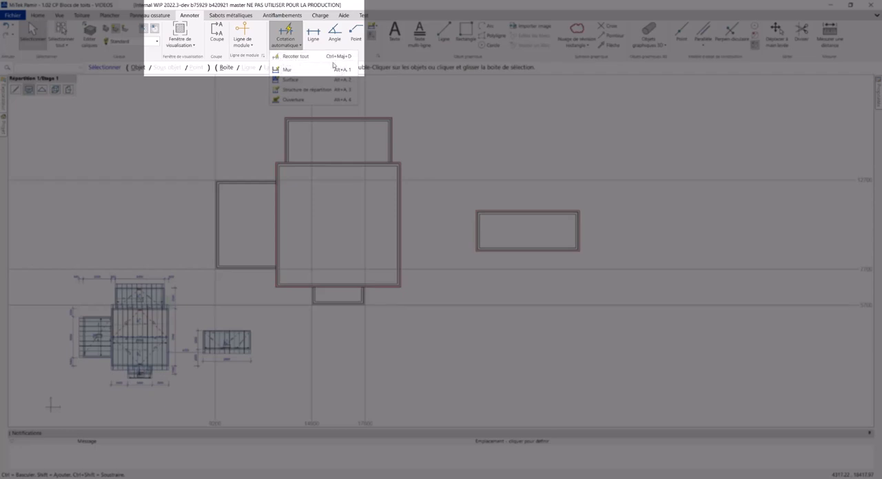
click(311, 60)
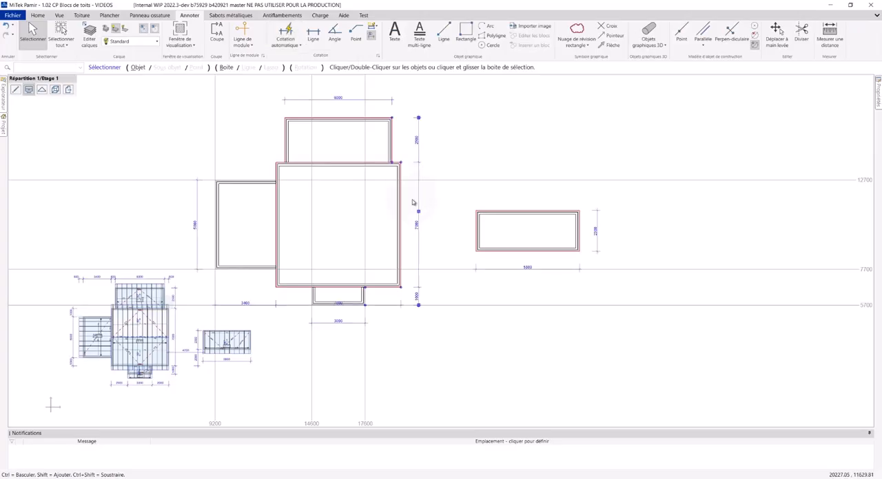
Select all the horizontal and vertical construction lines crossing the wall layout and delete them.
scroll(441, 313, up, 3)
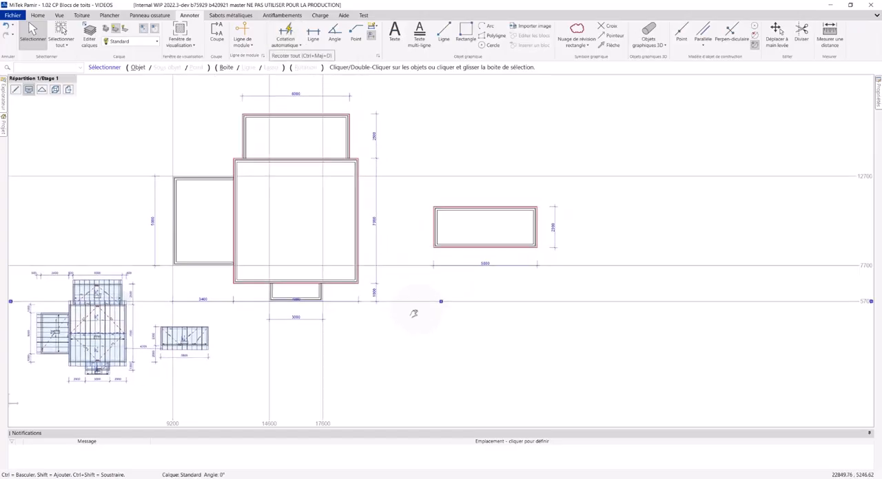
middle_drag(409, 328, 360, 330)
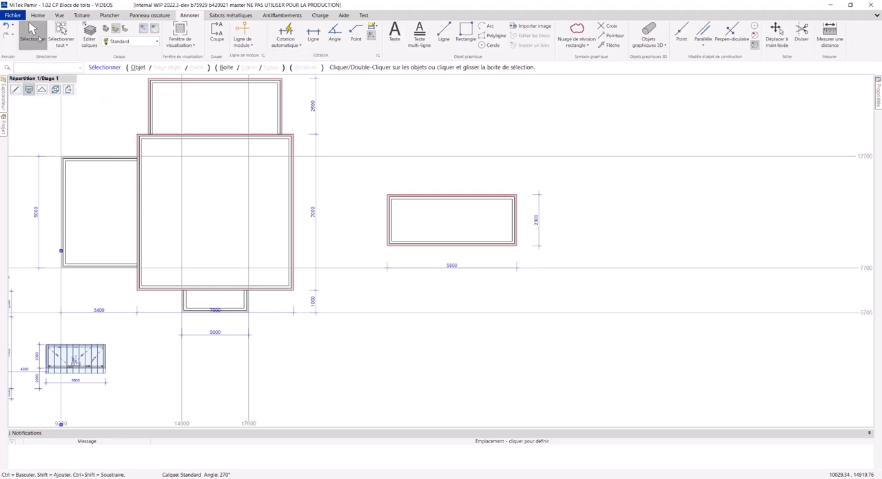
click(248, 111)
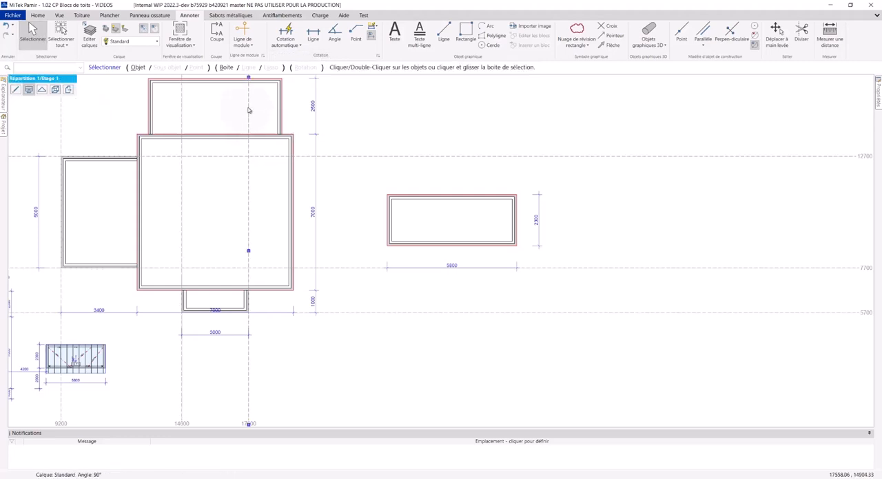
mouse_move(238, 187)
middle_down()
mouse_move(317, 197)
mouse_move(321, 177)
mouse_move(444, 150)
middle_up()
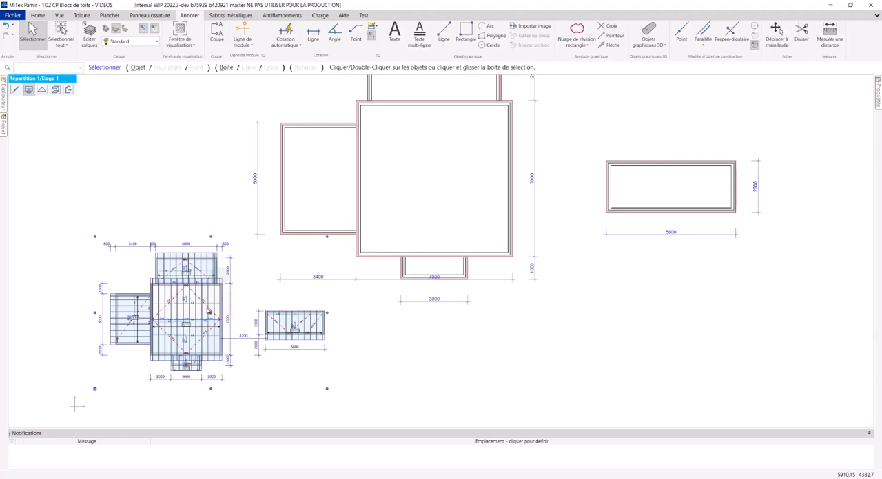
Compare the automatic wall dimensions with those on the pasted roof block plan.
click(157, 311)
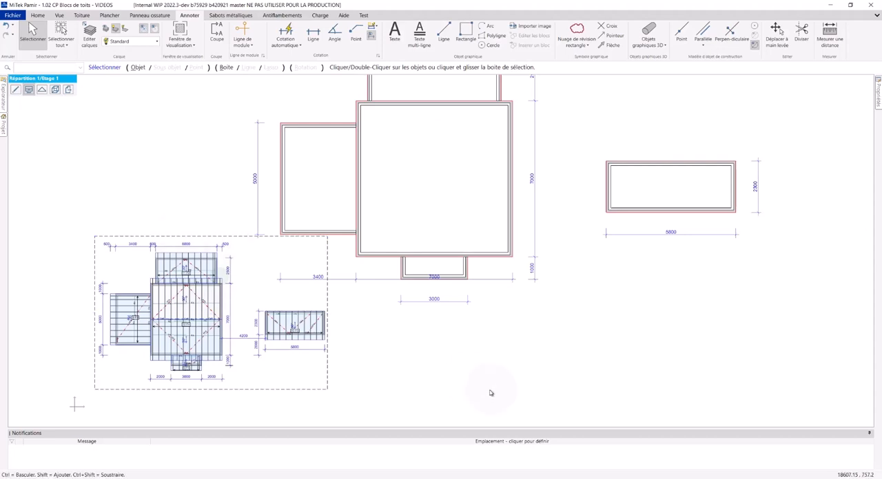
mouse_move(491, 241)
middle_down()
mouse_move(363, 323)
mouse_move(343, 281)
mouse_move(349, 285)
middle_up()
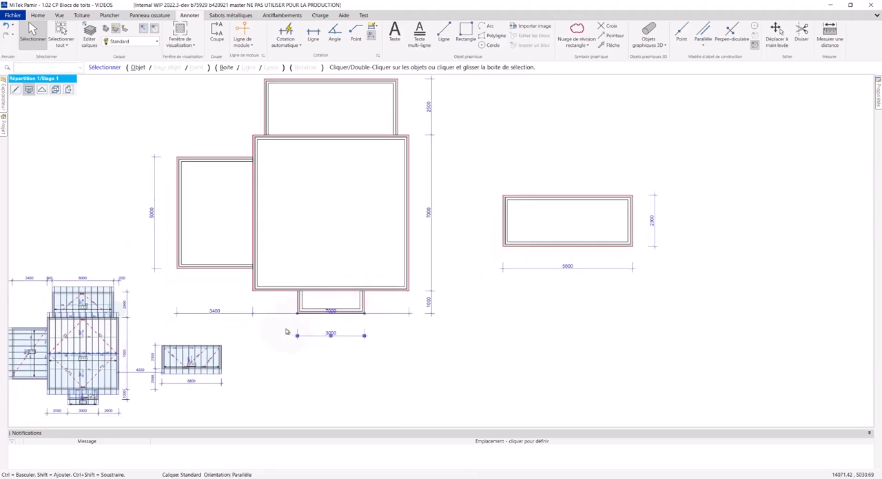
click(105, 349)
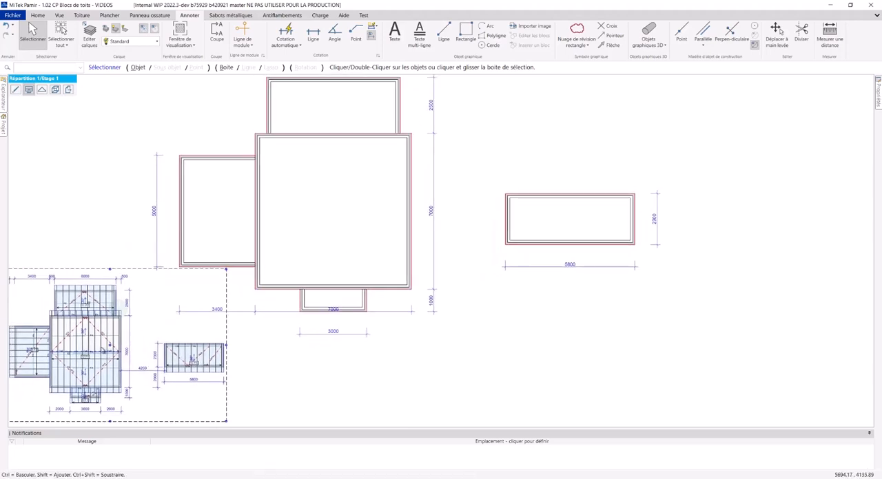
middle_drag(265, 391, 313, 338)
scroll(292, 342, up, 2)
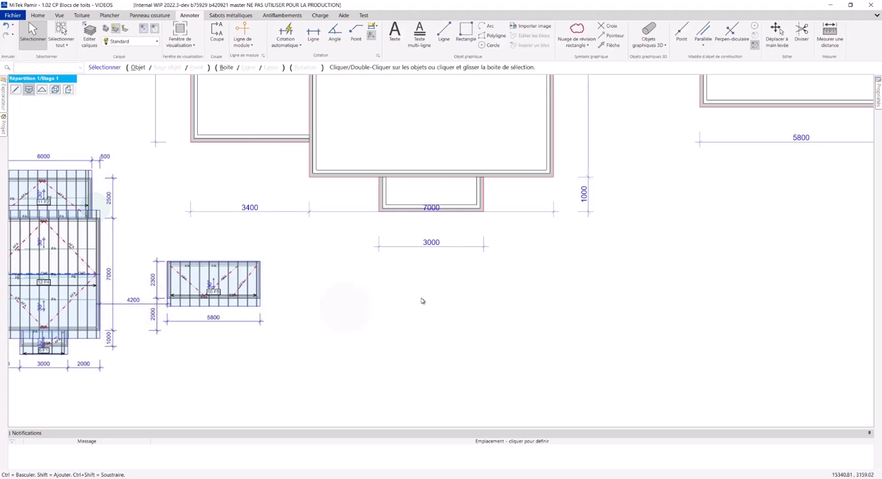
scroll(441, 265, down, 2)
middle_drag(441, 266, 333, 315)
scroll(372, 291, down, 1)
middle_drag(362, 198, 341, 228)
Edit the upper block's top dimension line, adding the left block's upper-left corner and both upper corners of the main square.
right_click(305, 112)
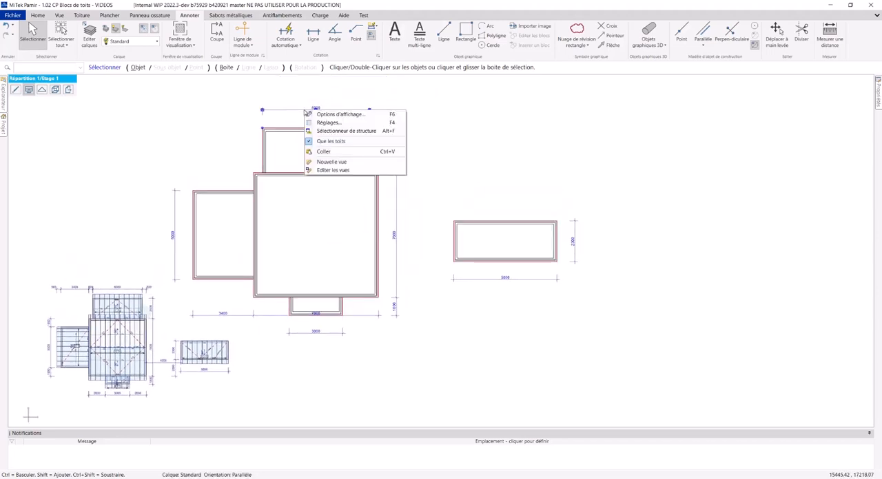
click(306, 113)
right_click(306, 112)
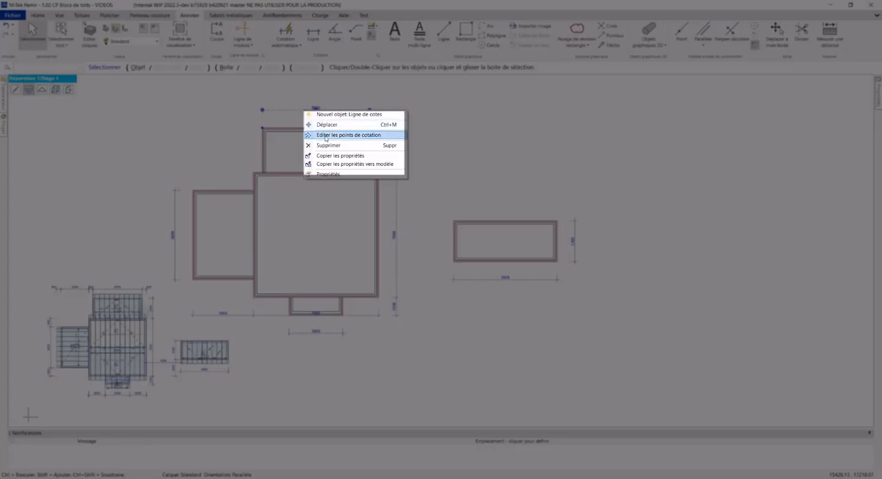
click(325, 135)
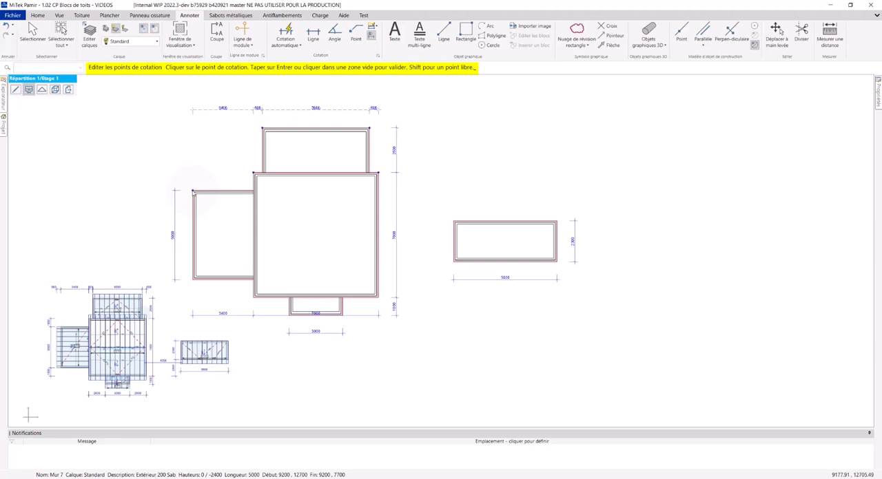
scroll(266, 147, up, 3)
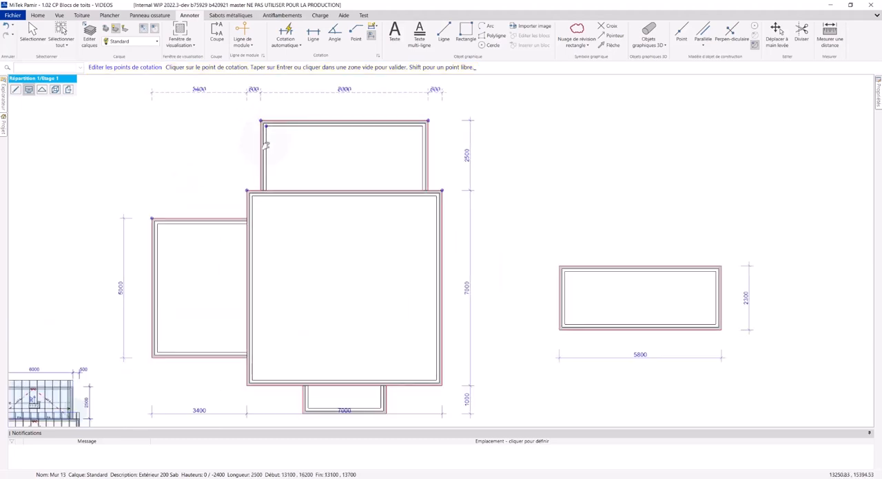
click(81, 192)
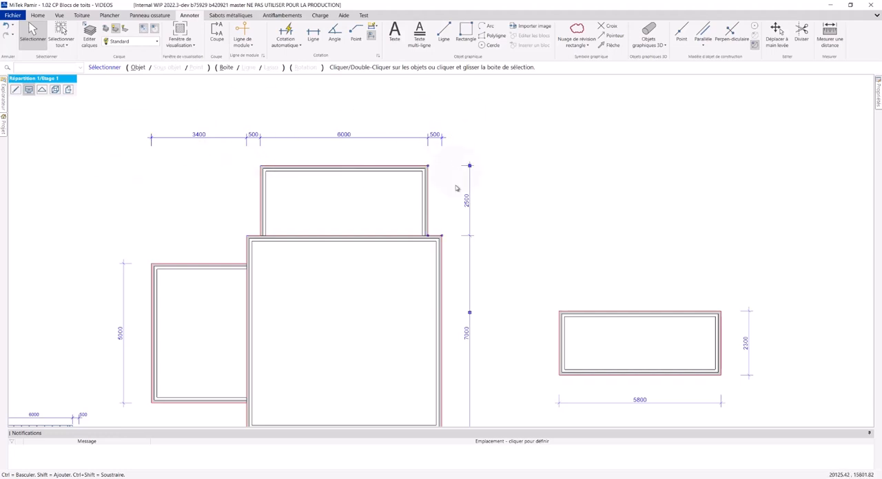
Add the main square's upper-left and lower-left corners and the upper block's upper-left corner to the left block's vertical dimension line.
middle_drag(286, 218, 346, 174)
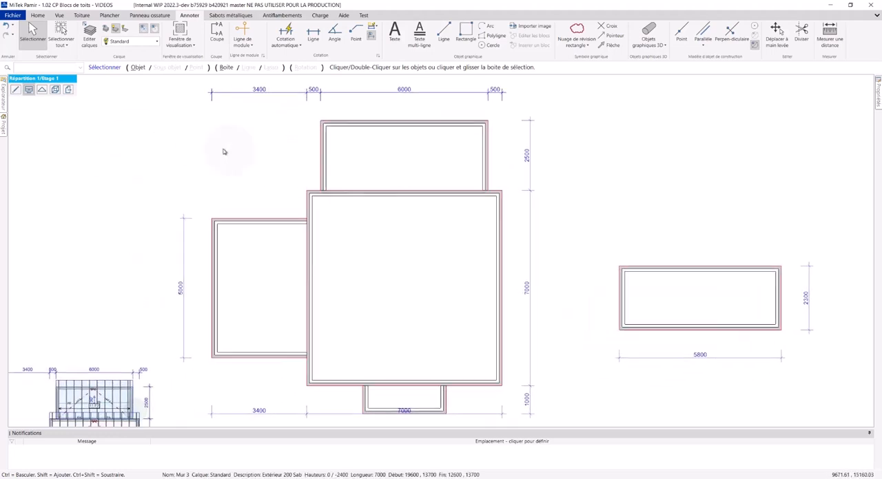
right_click(184, 239)
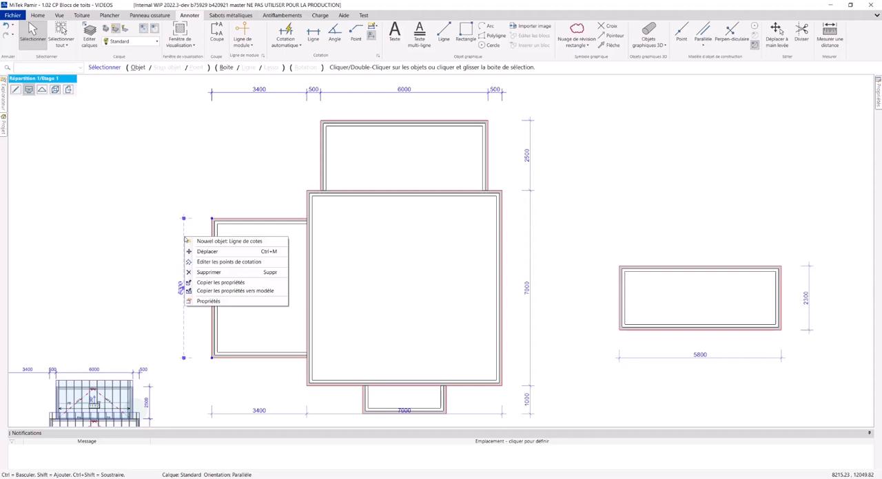
click(224, 262)
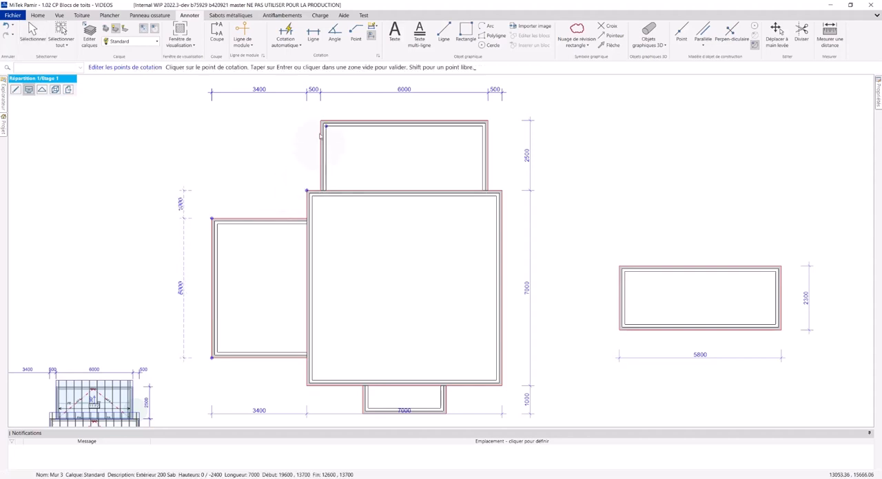
click(320, 122)
click(306, 385)
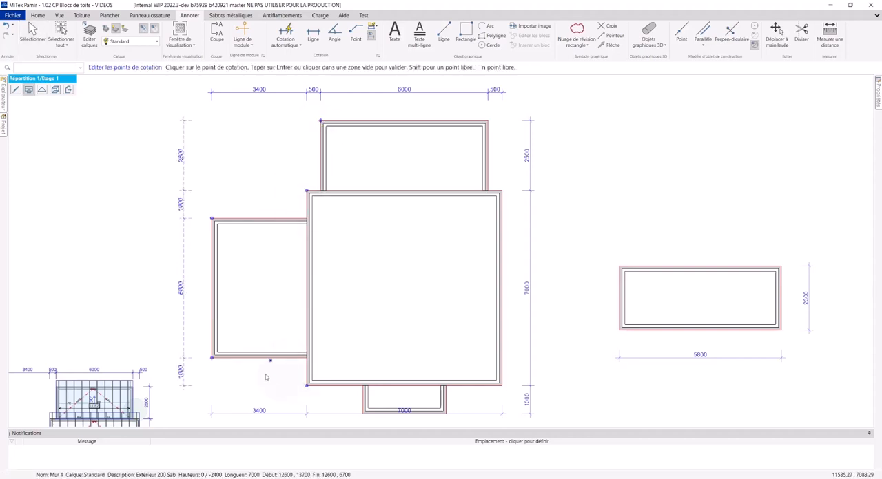
click(47, 239)
Add a horizontal dimension line between the main square's lower-right corner and the detached block's lower-left corner, placed level with the square's lower edge.
middle_drag(233, 261, 67, 242)
scroll(197, 251, down, 1)
scroll(351, 276, up, 1)
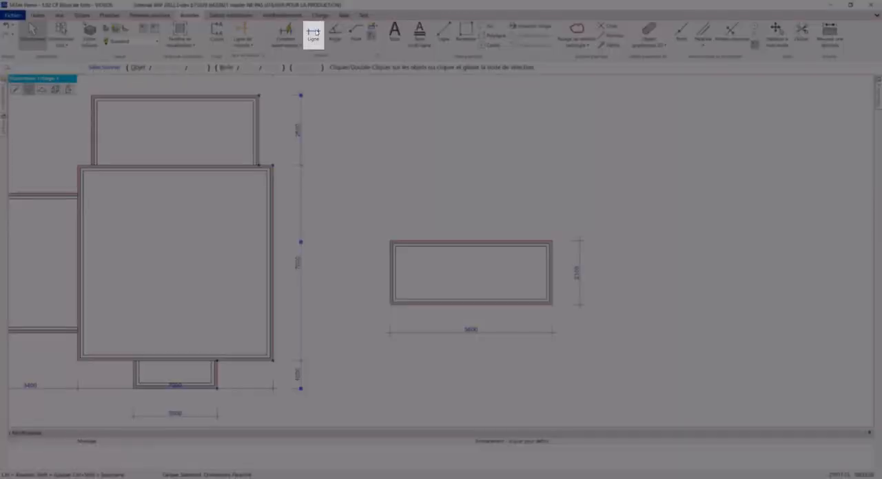
click(313, 38)
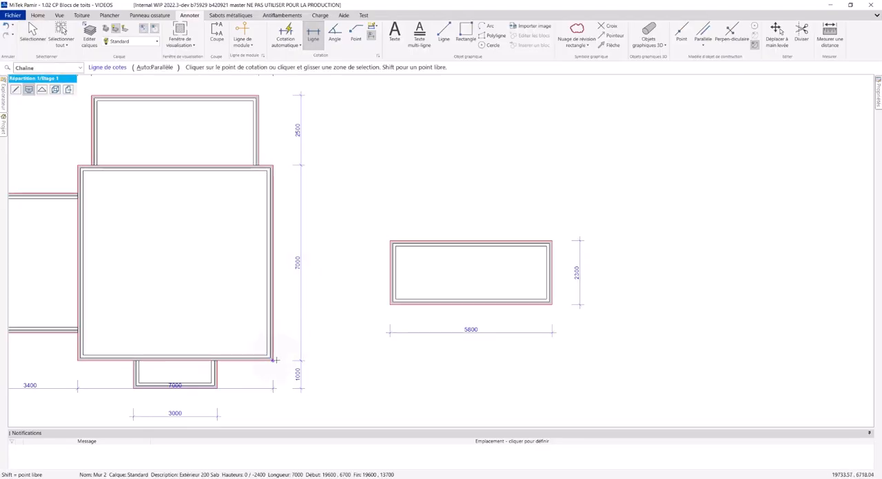
click(389, 304)
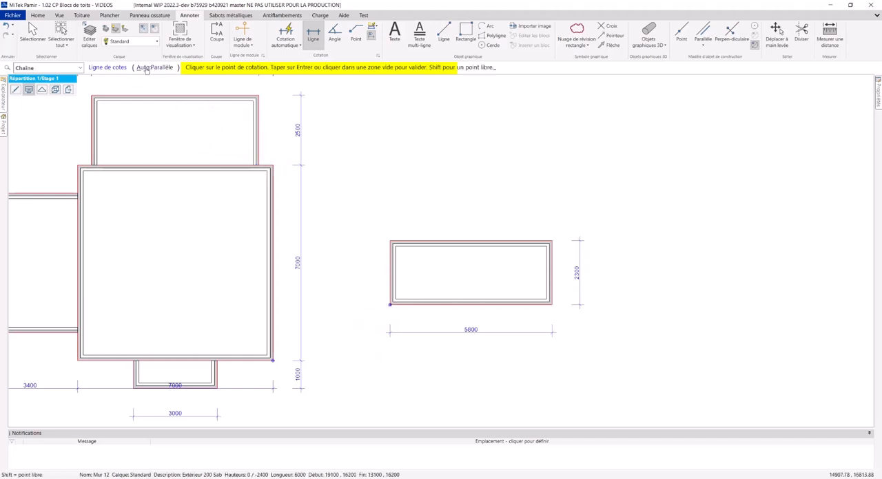
click(332, 256)
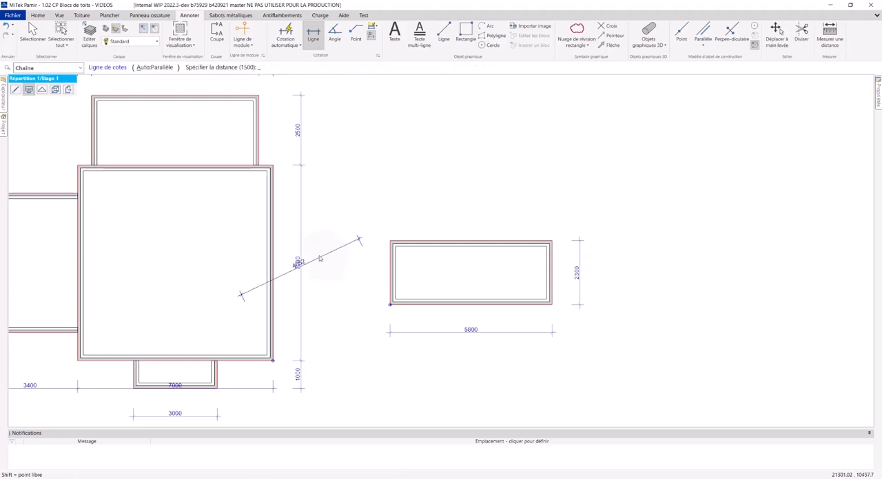
key(Escape)
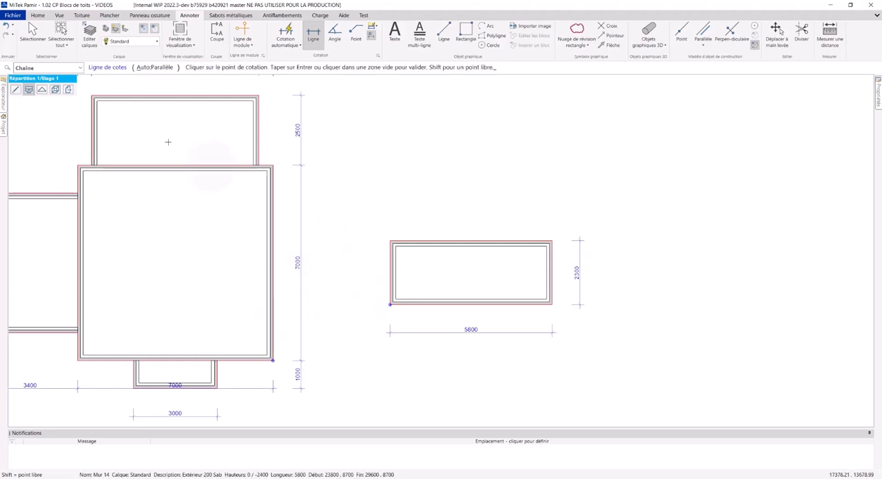
click(150, 68)
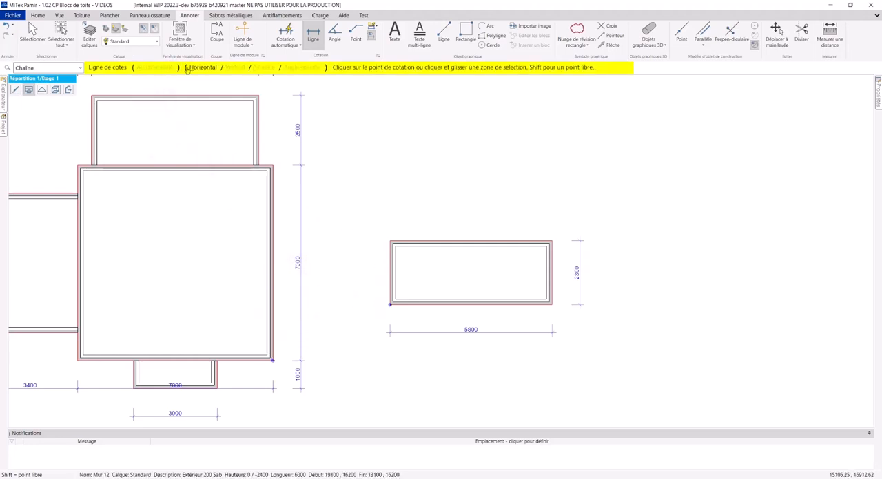
click(337, 336)
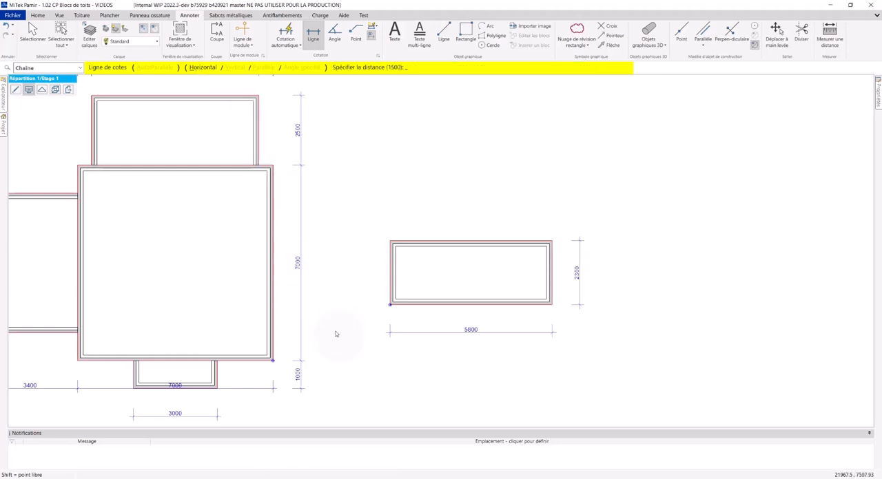
click(231, 67)
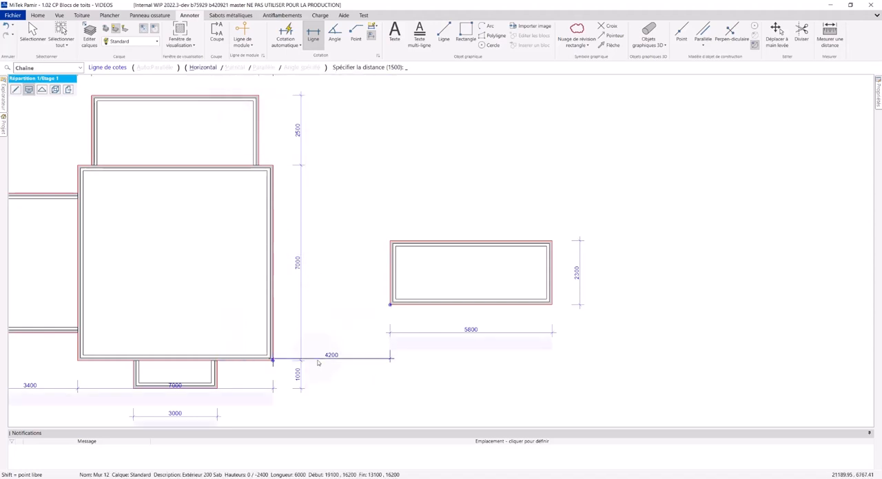
click(318, 363)
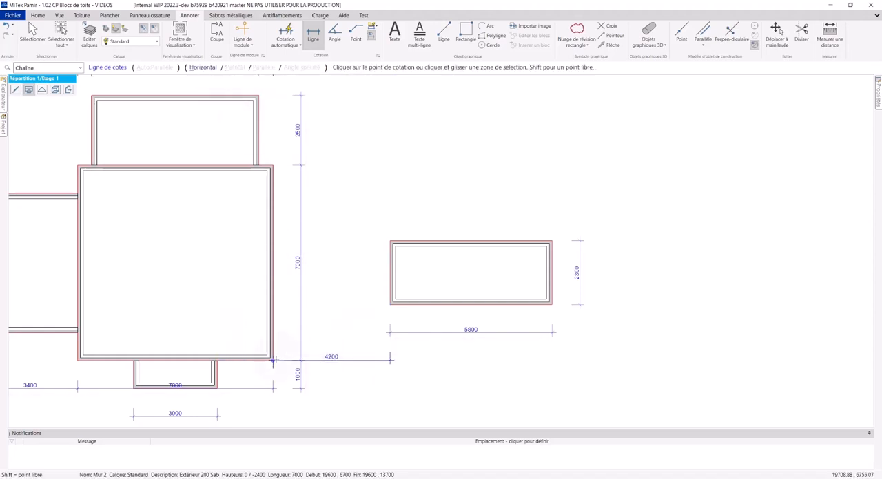
Add a vertical dimension line between the main square's lower-right corner and the detached block's lower-left corner, placed just beside the detached block.
click(390, 304)
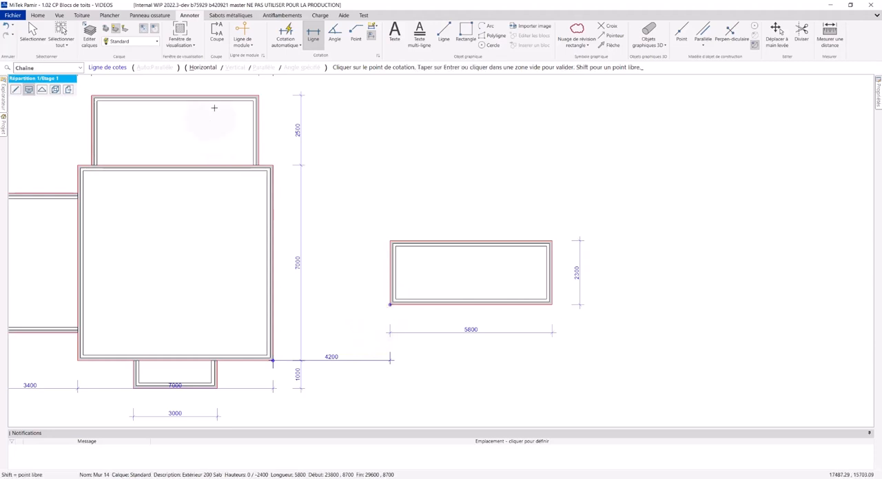
click(320, 336)
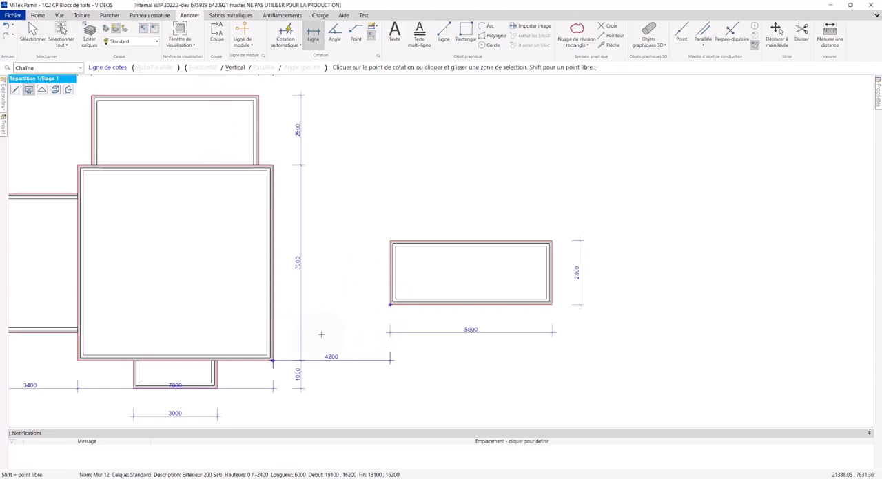
click(359, 340)
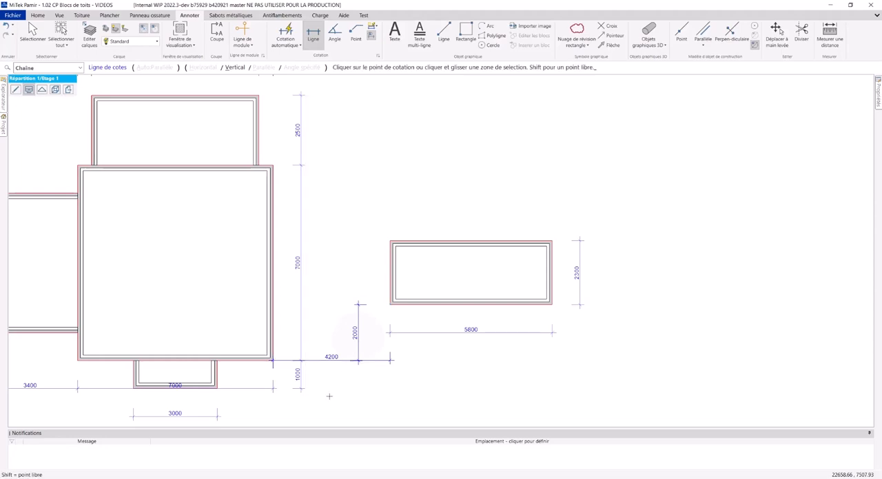
scroll(285, 314, down, 5)
key(Escape)
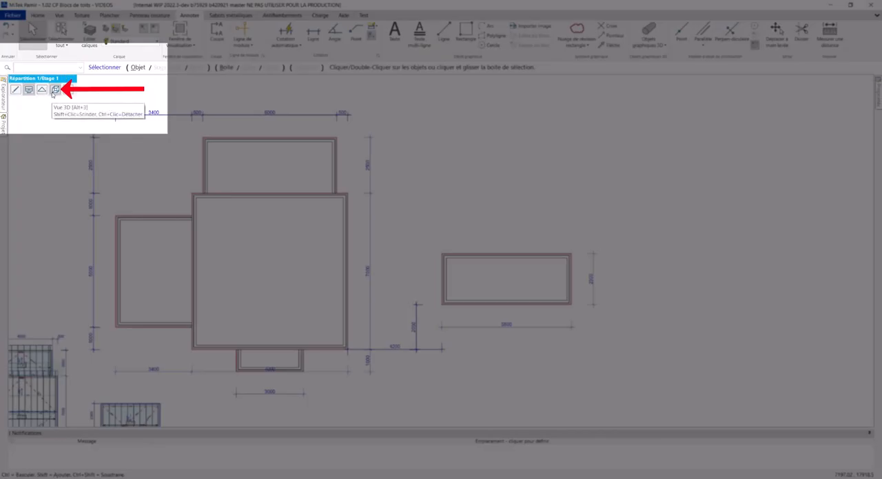
Display the building's walls in the 3D view and inspect them from several angles.
click(55, 90)
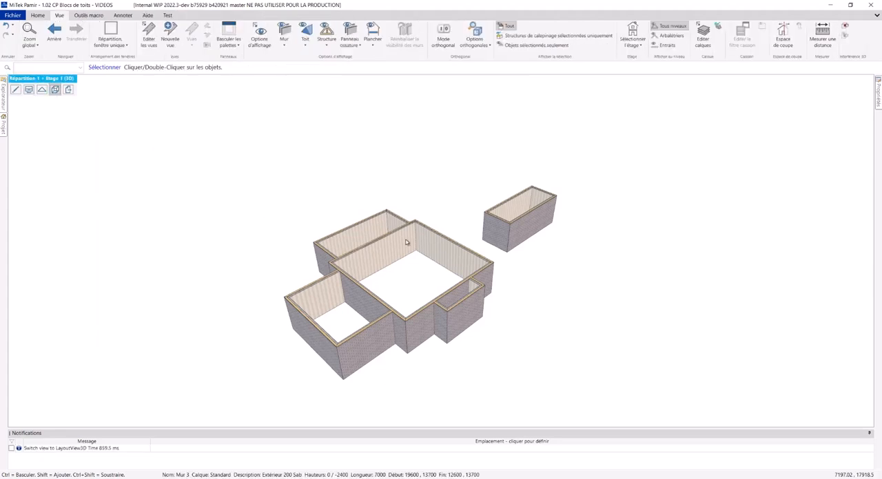
mouse_move(406, 243)
middle_down()
mouse_move(393, 234)
mouse_move(380, 245)
mouse_move(392, 234)
middle_up()
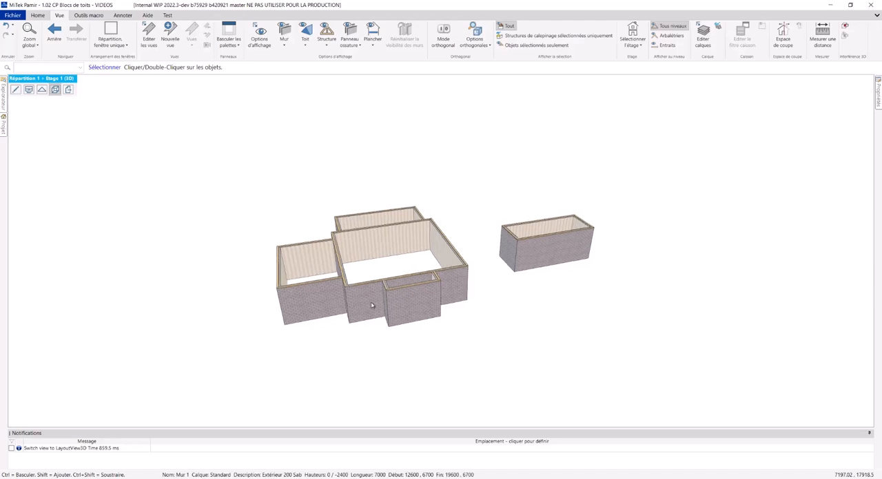
middle_drag(371, 302, 296, 242)
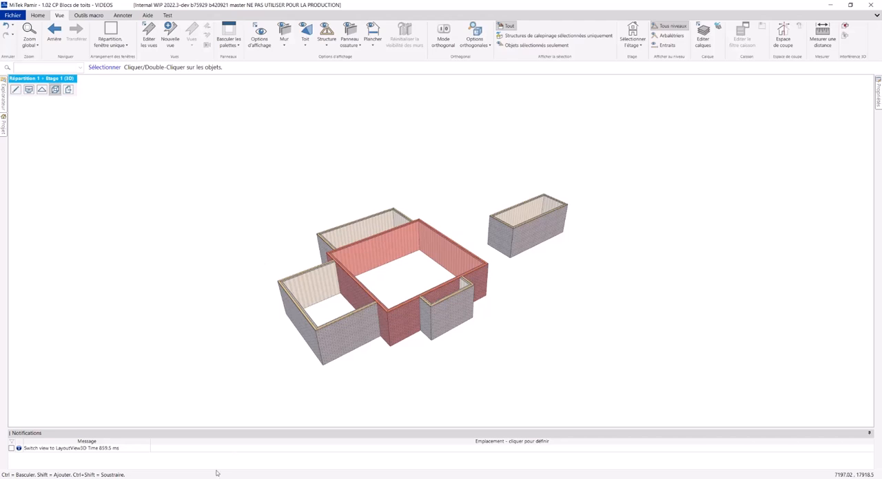
Switch to the 1.02 CP Blocs de toits document and examine the wall heights on its roof block plan.
click(159, 478)
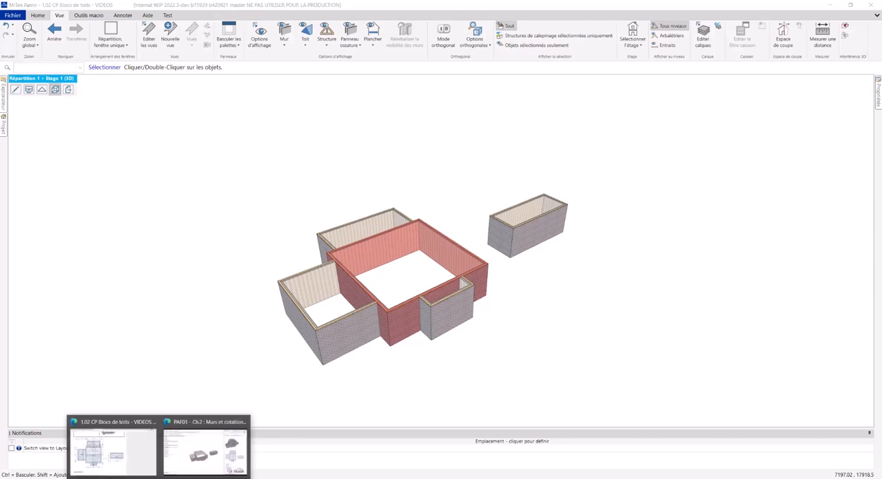
click(122, 468)
scroll(371, 193, up, 3)
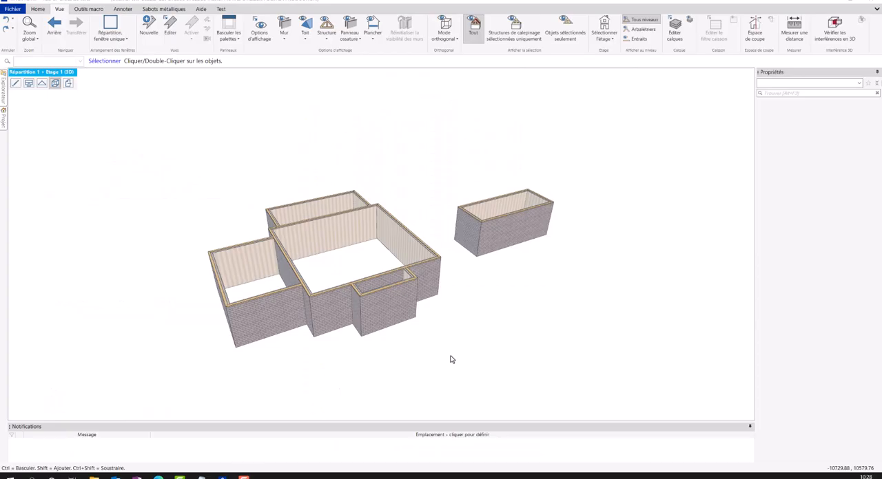
mouse_move(441, 356)
middle_down()
mouse_move(474, 352)
mouse_move(468, 332)
mouse_move(488, 349)
mouse_move(471, 342)
mouse_move(469, 350)
middle_up()
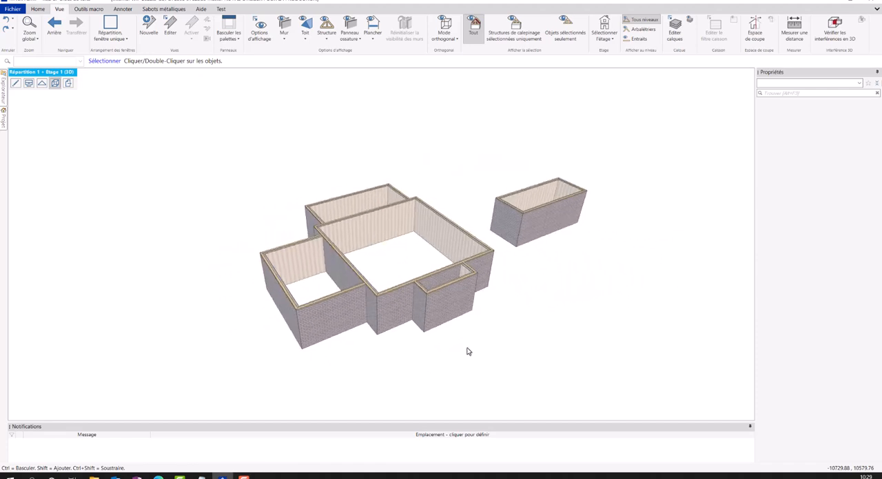
click(395, 304)
middle_drag(406, 355, 407, 354)
ctrl+click(394, 310)
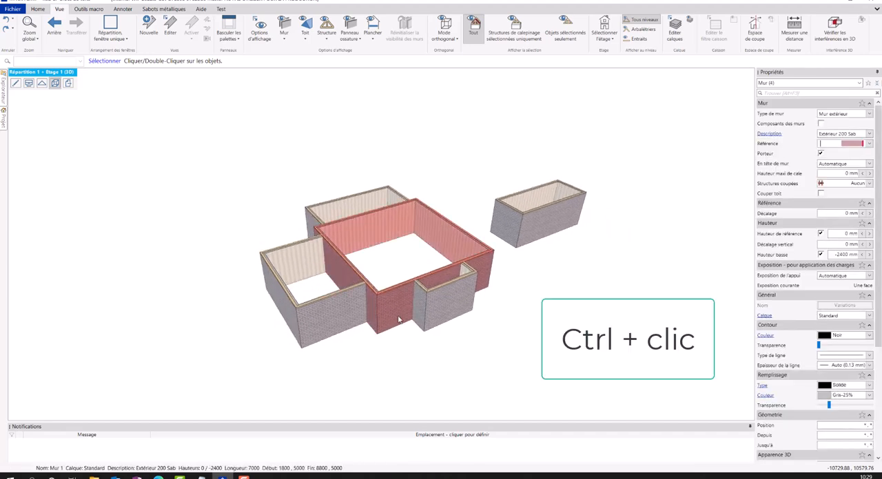
click(400, 337)
Select the main square's four walls in the 3D view and set their reference height to 3600 mm.
click(387, 312)
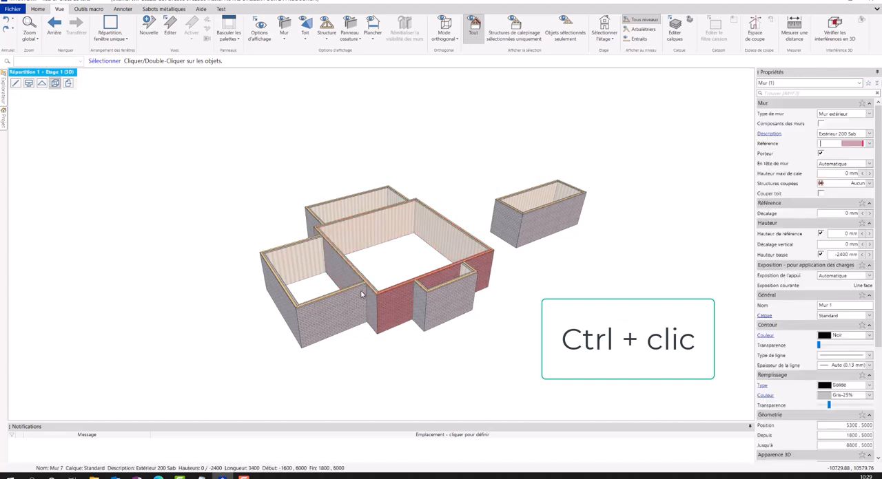
ctrl+click(387, 238)
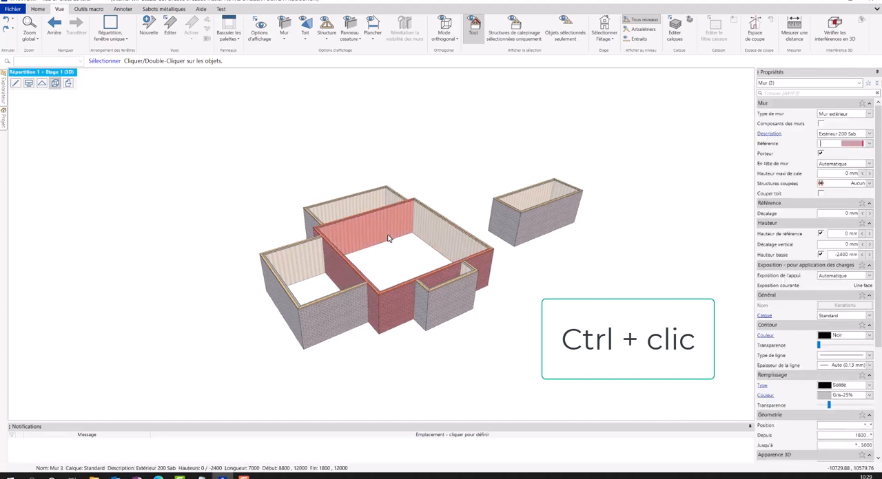
ctrl+click(432, 239)
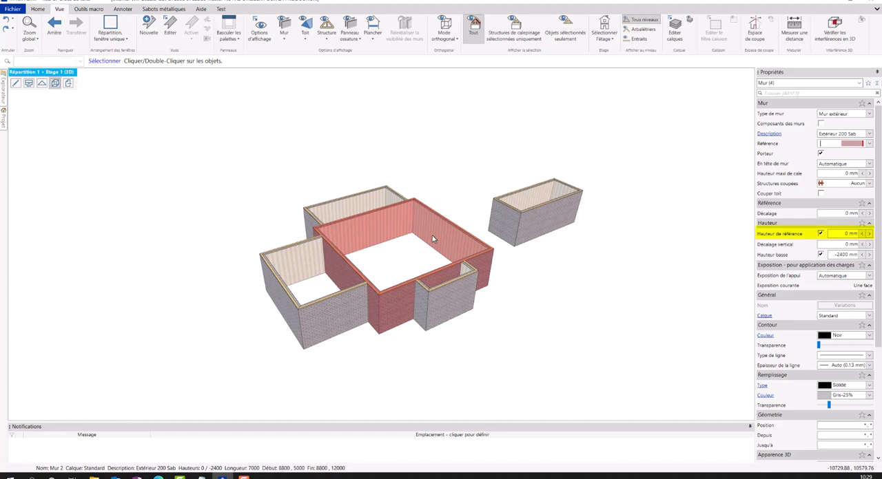
middle_drag(457, 241, 458, 244)
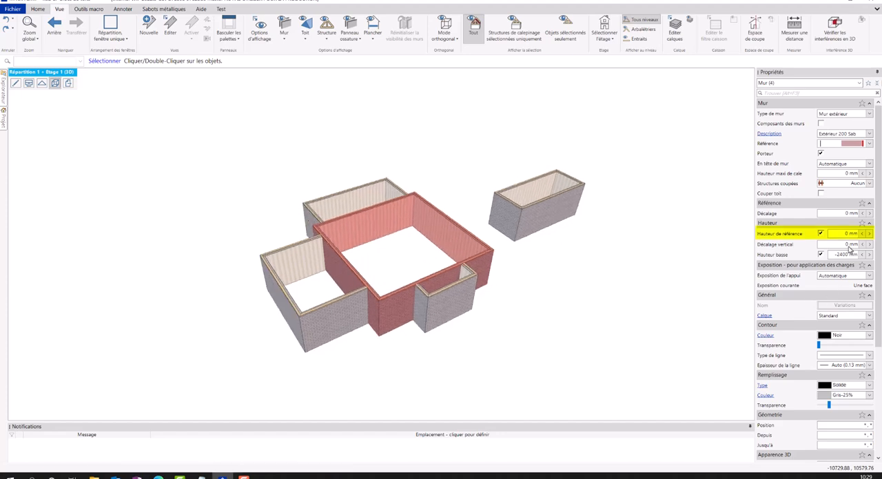
click(849, 234)
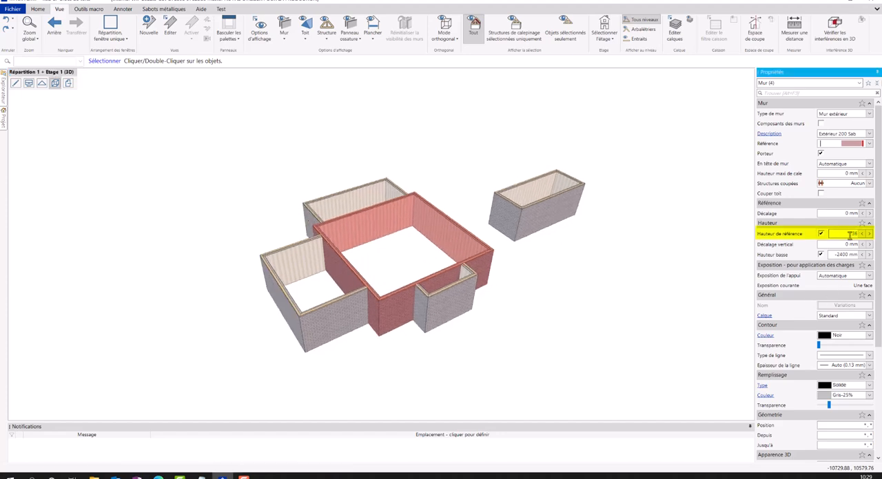
text(3600)
key(Return)
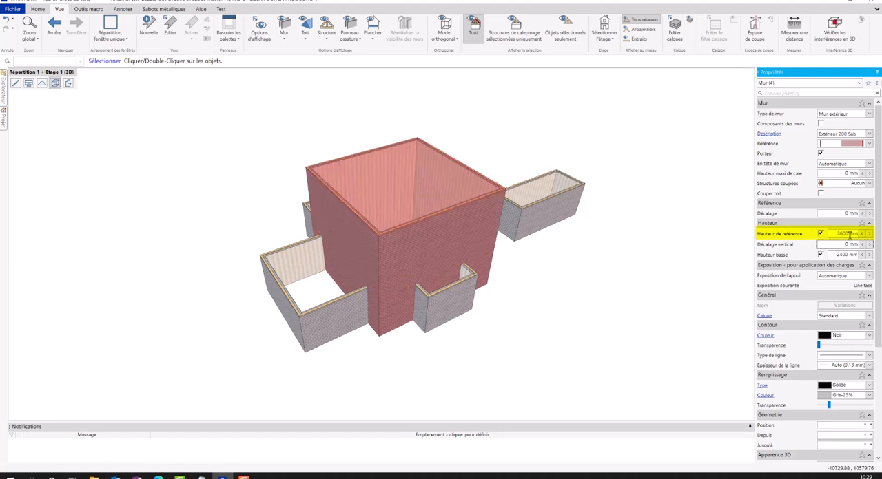
click(586, 309)
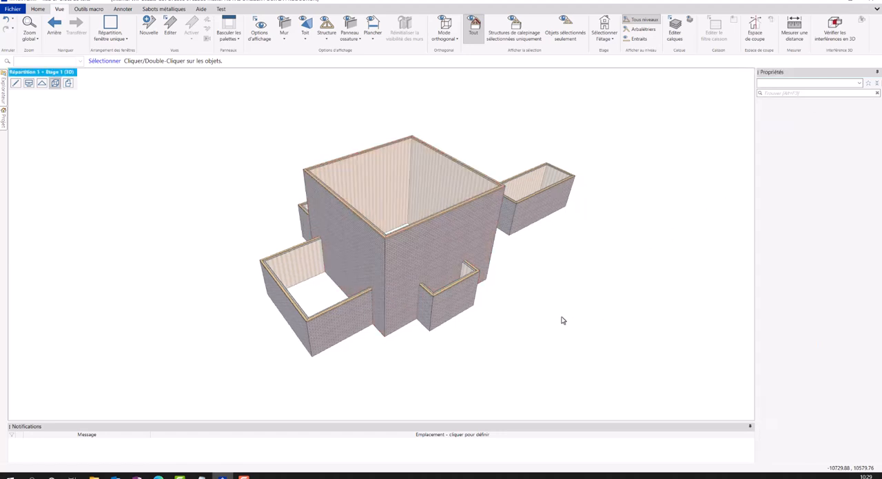
middle_drag(561, 319, 443, 308)
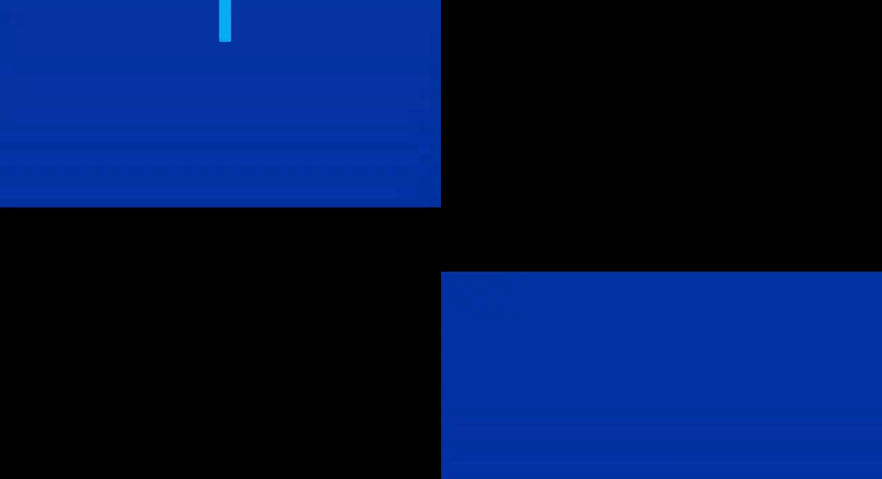